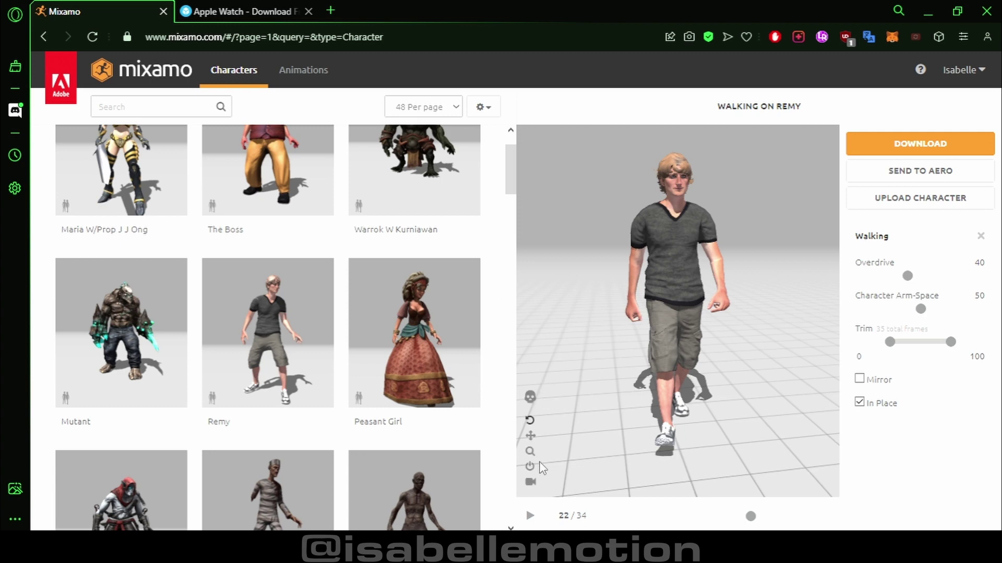
Step: Play Remy's in-place Walking preview, view it from the side, and go to the Apple Watch page
{"action": "left_click", "coordinate": [529, 518]}
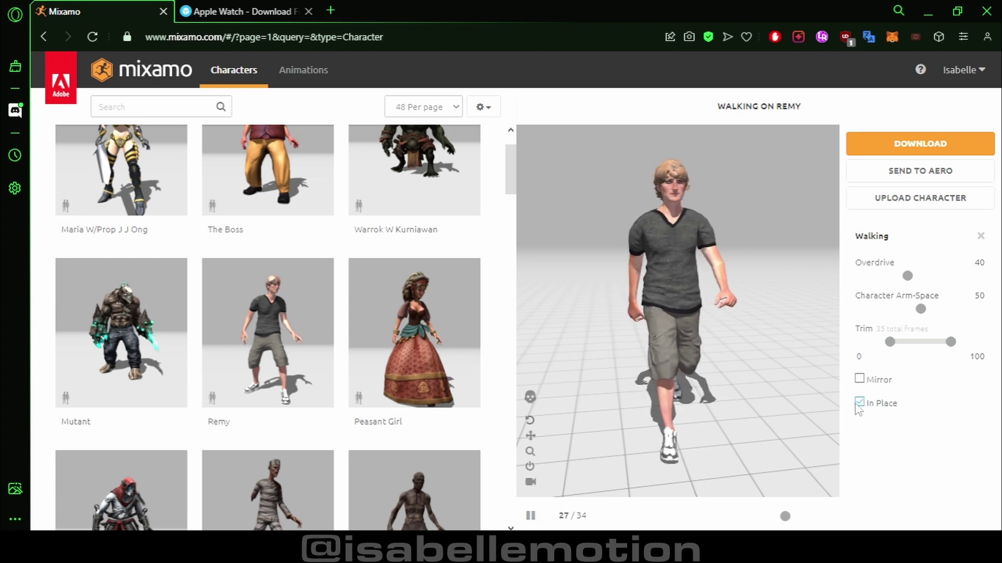
{"action": "mouse_move", "coordinate": [678, 351]}
{"action": "left_mouse_down"}
{"action": "mouse_move", "coordinate": [774, 294]}
{"action": "mouse_move", "coordinate": [885, 128]}
{"action": "left_mouse_up"}
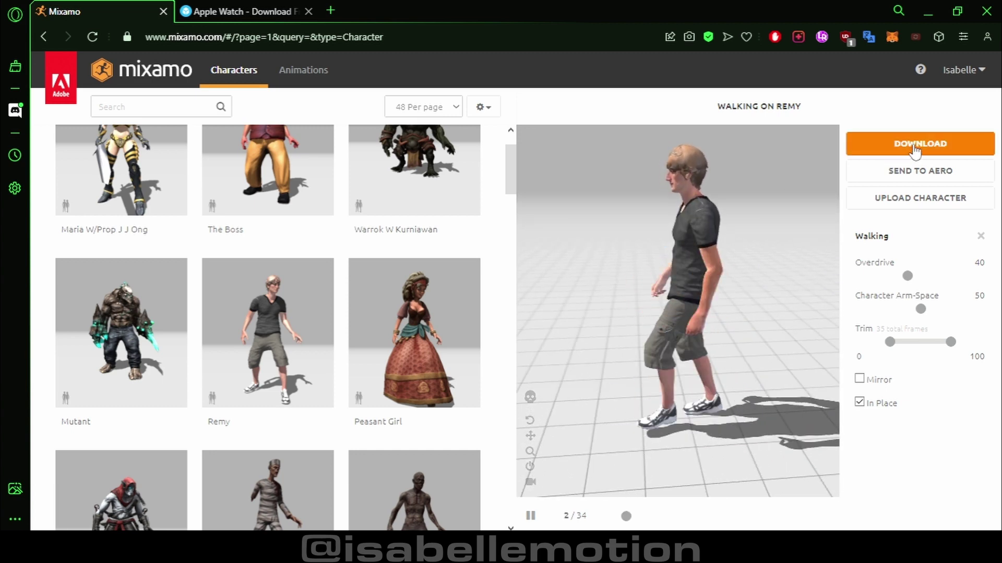
{"action": "key", "text": "ctrl+Tab"}
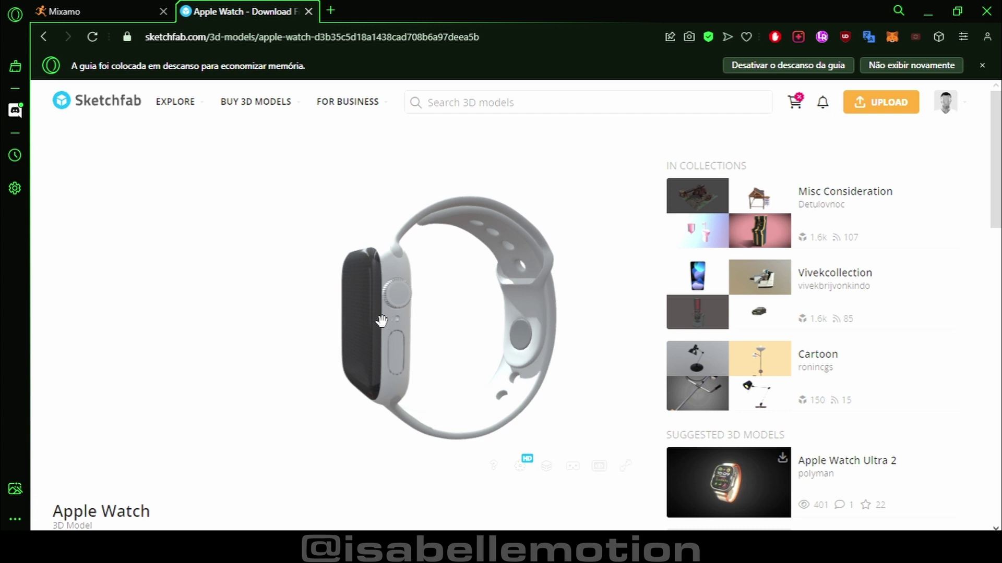
Step: Orbit the Apple Watch model in the Sketchfab 3D viewer and scroll down the page
{"action": "left_click_drag", "start_coordinate": [381, 320], "coordinate": [395, 303]}
{"action": "scroll", "coordinate": [658, 328], "scroll_direction": "down", "scroll_amount": 2}
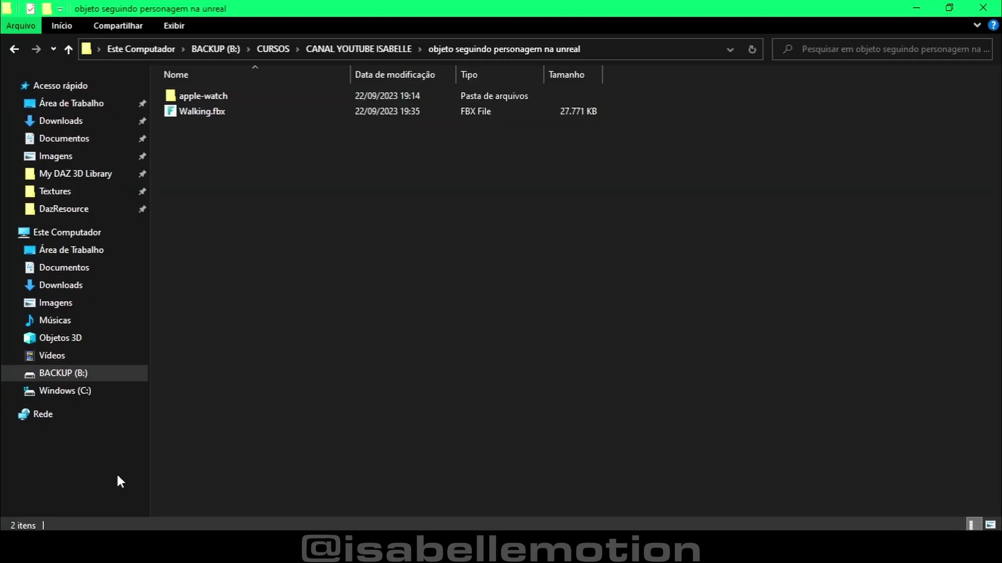
Step: Import Walking.fbx into Unreal's Content Browser with Import All, then open apple-watch's source subfolder
{"action": "mouse_move", "coordinate": [202, 112]}
{"action": "left_mouse_down"}
{"action": "mouse_move", "coordinate": [241, 467]}
{"action": "mouse_move", "coordinate": [261, 481]}
{"action": "left_mouse_up"}
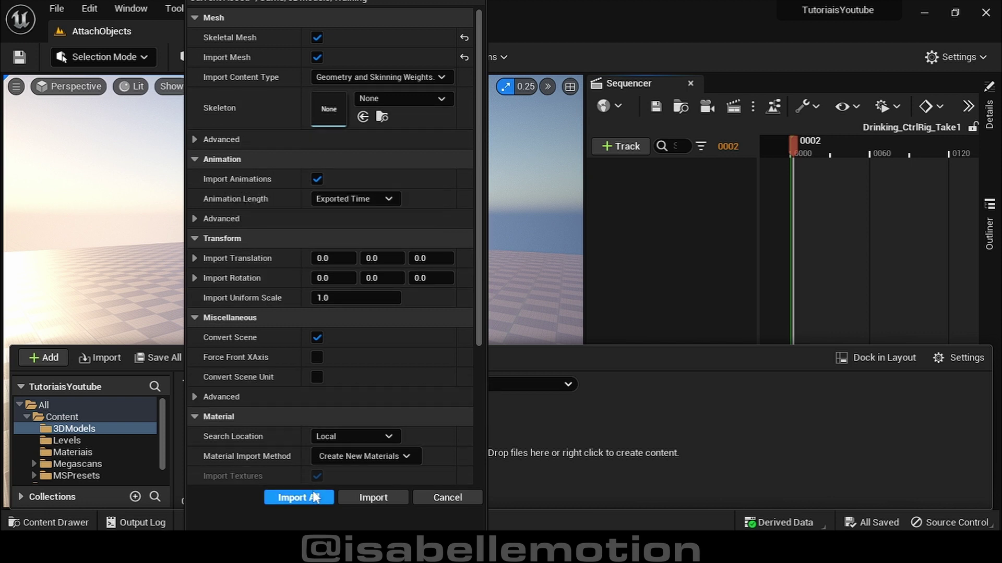
{"action": "left_click", "coordinate": [295, 497]}
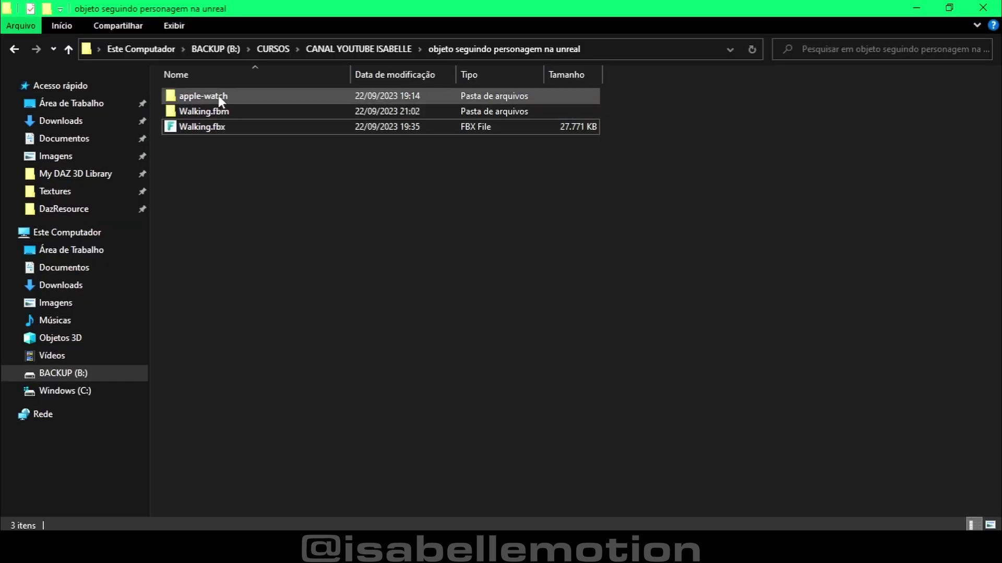
{"action": "left_click", "coordinate": [219, 99]}
{"action": "double_click", "coordinate": [220, 95]}
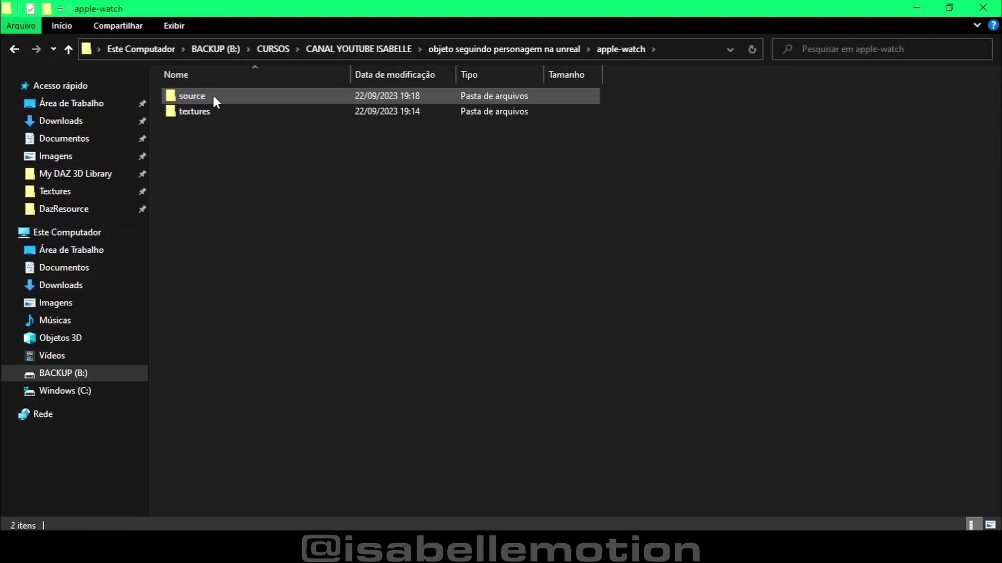
{"action": "double_click", "coordinate": [206, 95]}
Step: Import the Apple Watch FBX into the applewatch folder with Import All
{"action": "mouse_move", "coordinate": [207, 97]}
{"action": "left_mouse_down"}
{"action": "mouse_move", "coordinate": [214, 529]}
{"action": "mouse_move", "coordinate": [282, 468]}
{"action": "left_mouse_up"}
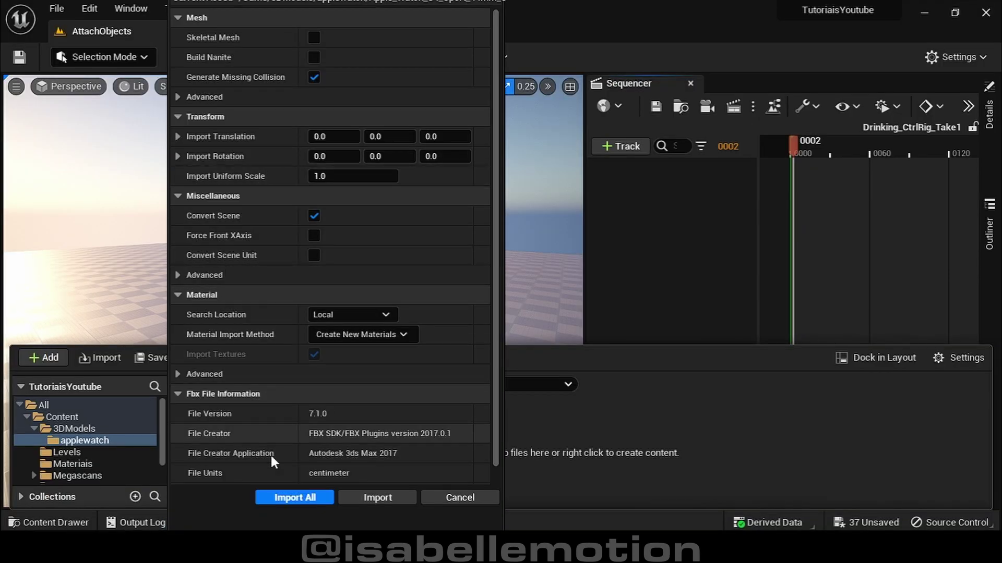
{"action": "left_click", "coordinate": [295, 498]}
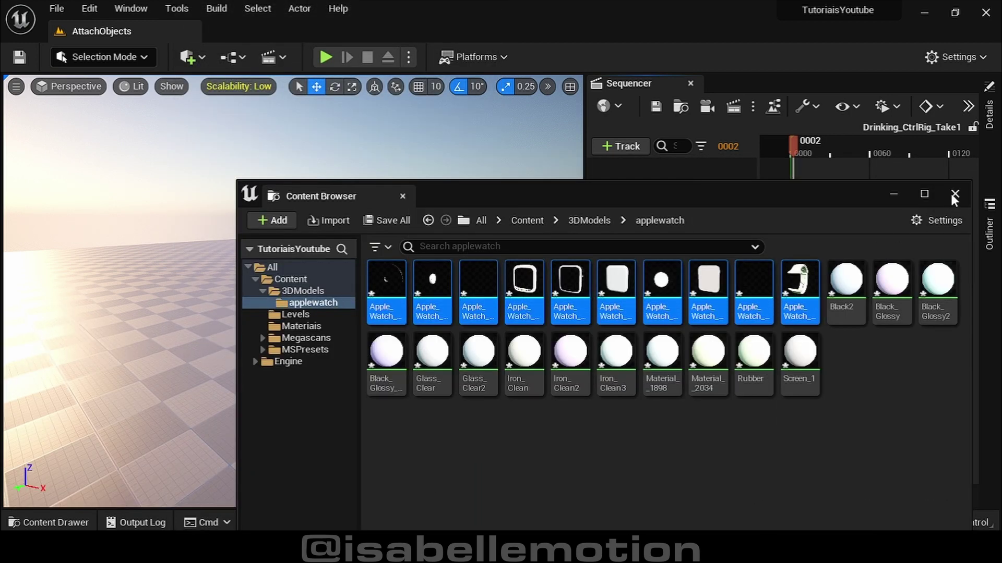
{"action": "left_click_drag", "start_coordinate": [606, 205], "coordinate": [731, 217]}
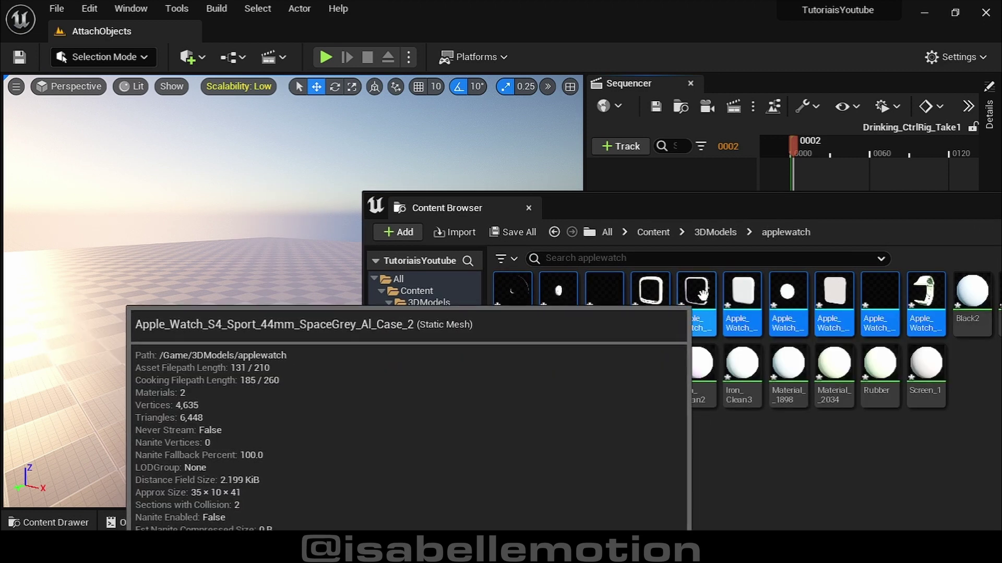
Step: Place the watch meshes in the level, raise them above the floor, and frame them
{"action": "left_click_drag", "start_coordinate": [714, 294], "coordinate": [261, 333]}
{"action": "left_click_drag", "start_coordinate": [260, 282], "coordinate": [262, 246]}
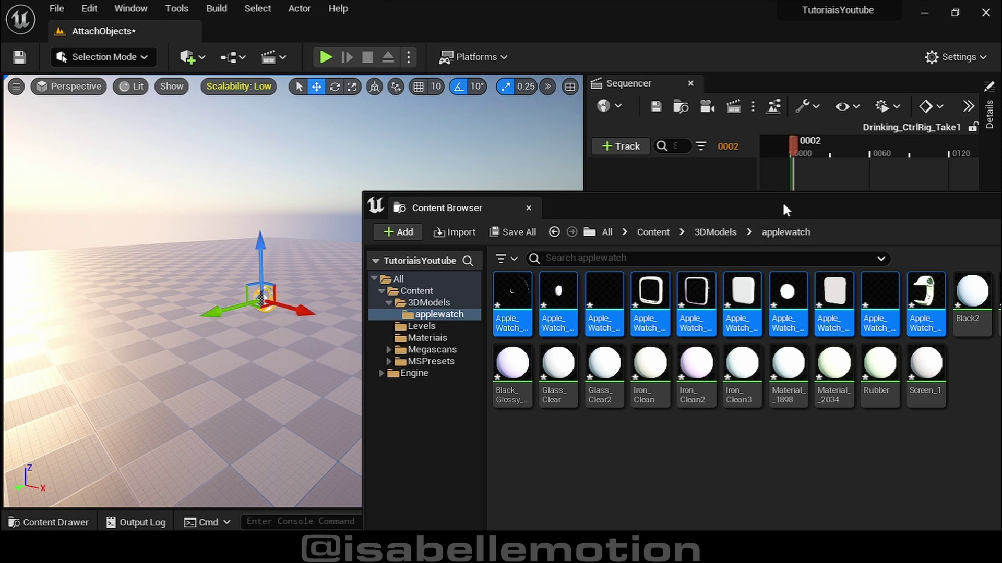
{"action": "left_click_drag", "start_coordinate": [785, 209], "coordinate": [626, 196]}
{"action": "left_click", "coordinate": [921, 191]}
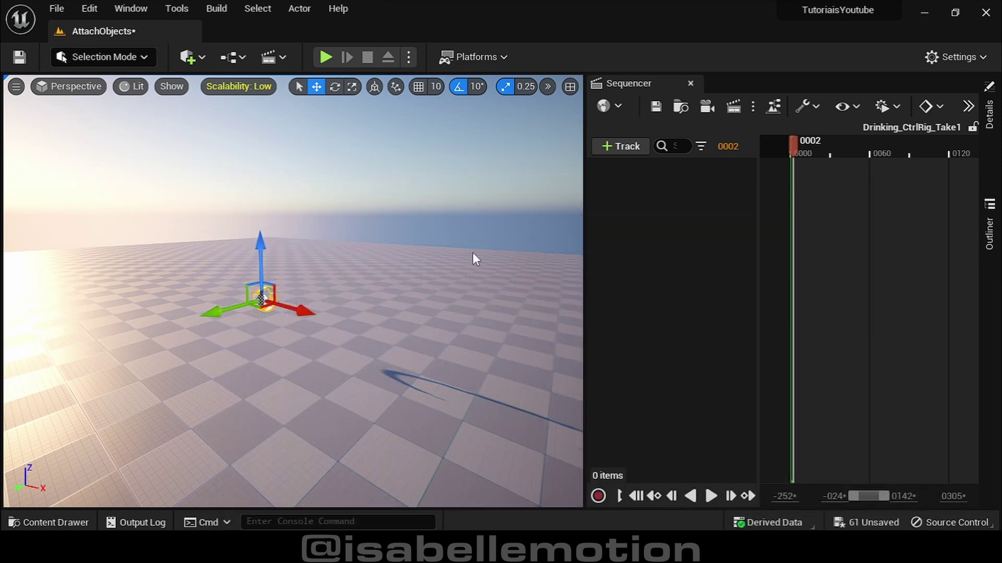
{"action": "key", "text": "f"}
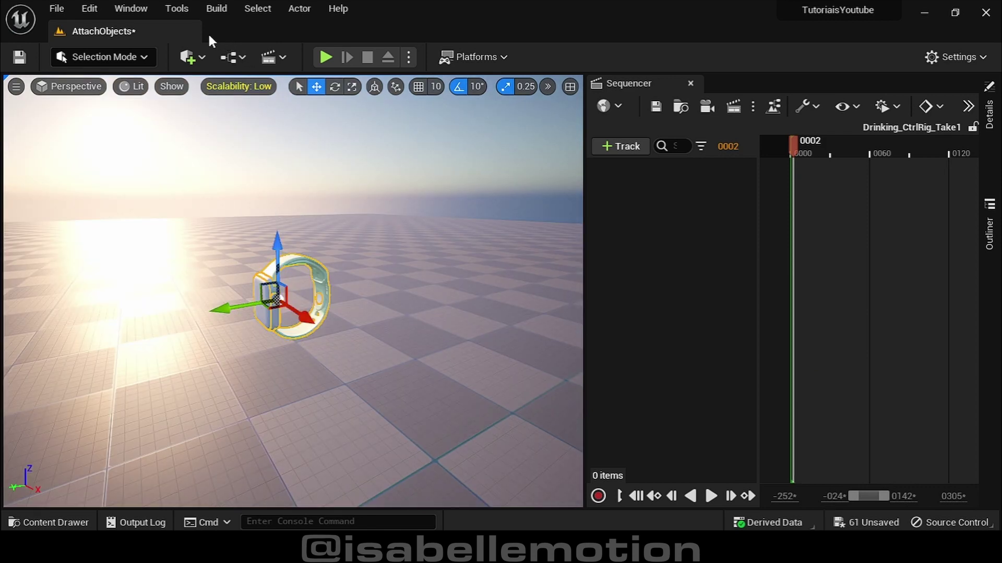
Step: Use Merge Actors to save the ten watch parts as 'applewatch' in 3DModels/applewatch
{"action": "left_click", "coordinate": [179, 10]}
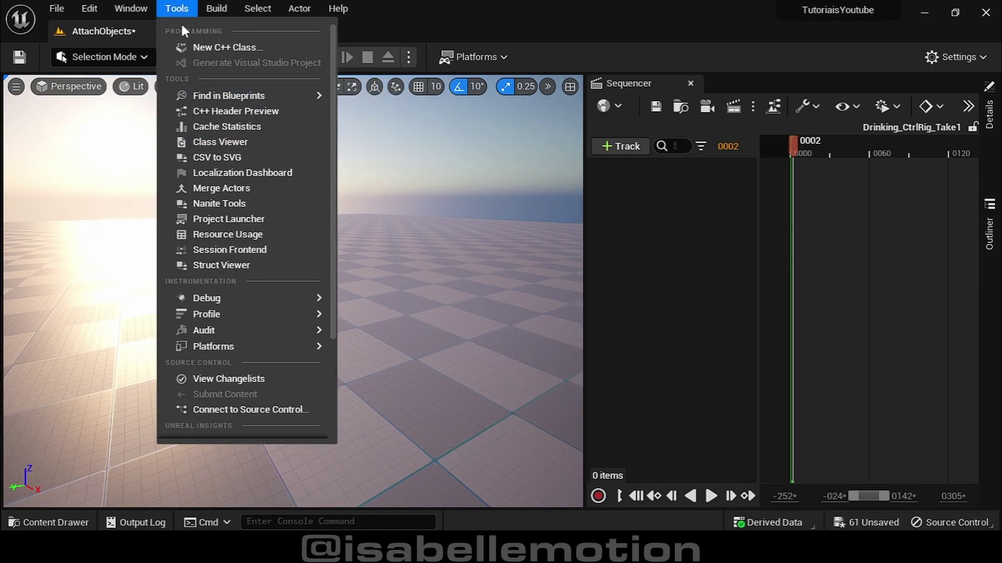
{"action": "left_click", "coordinate": [212, 192]}
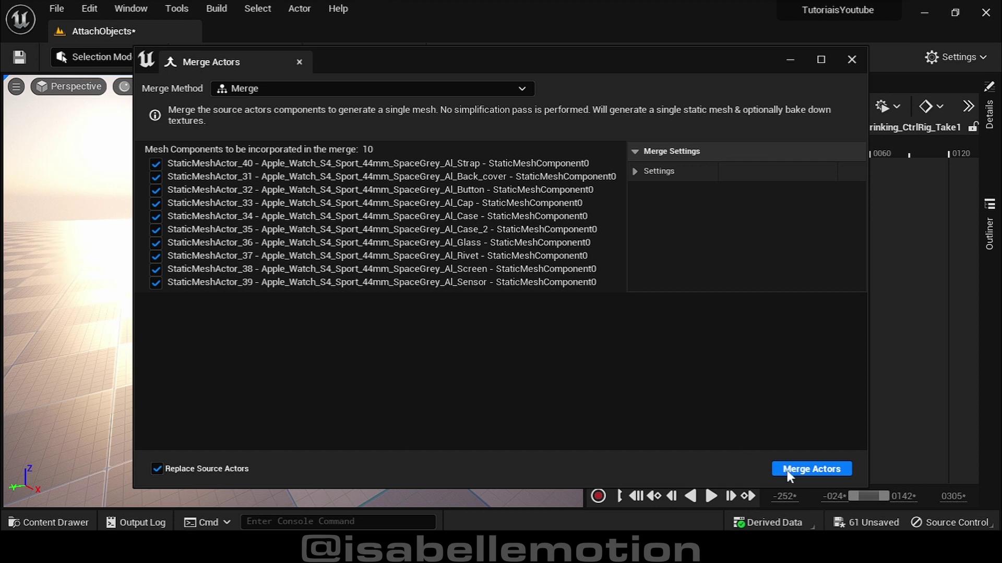
{"action": "left_click", "coordinate": [810, 469]}
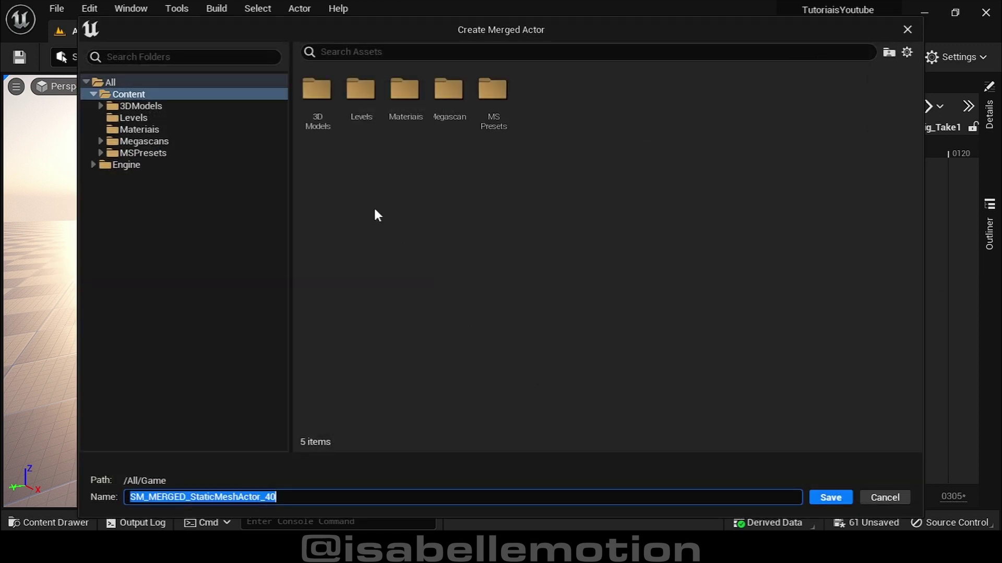
{"action": "double_click", "coordinate": [315, 93]}
{"action": "double_click", "coordinate": [317, 112]}
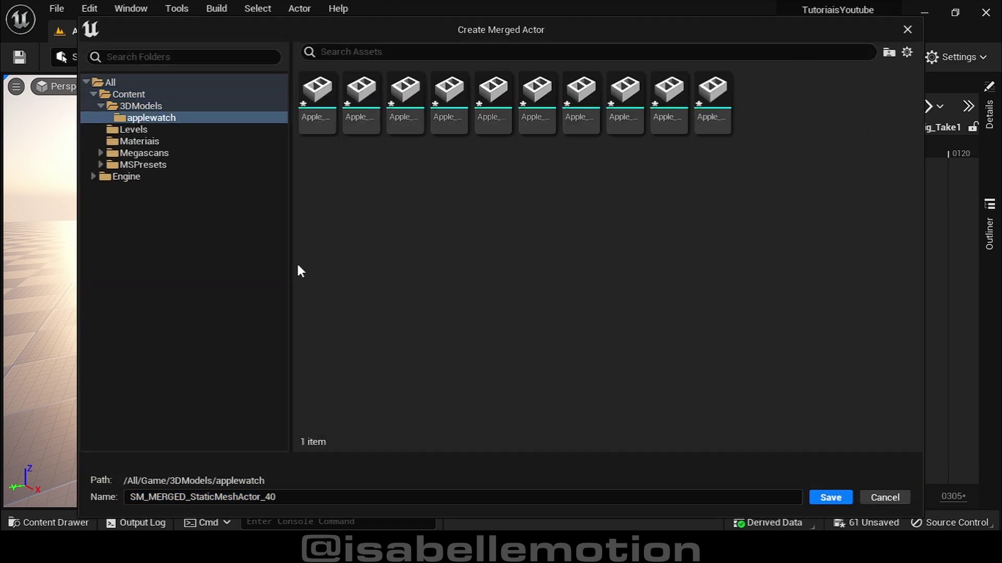
{"action": "double_click", "coordinate": [291, 496]}
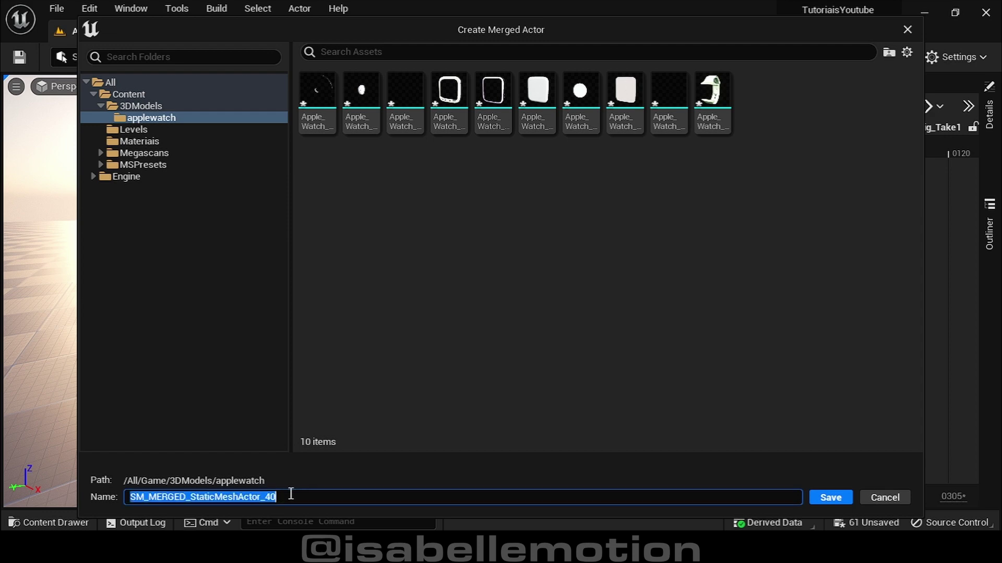
{"action": "type", "text": "applewatch"}
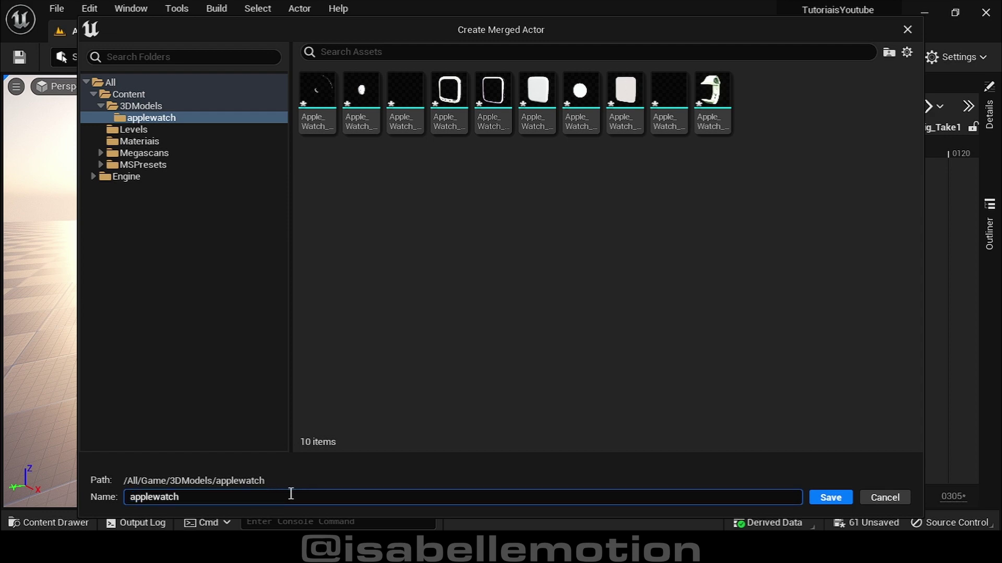
{"action": "key", "text": "Return"}
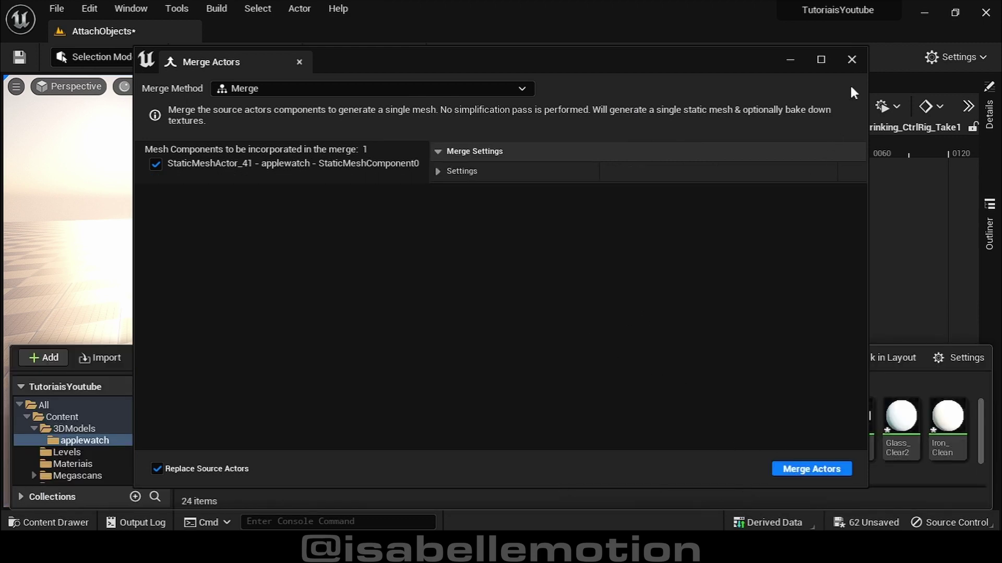
{"action": "left_click", "coordinate": [852, 60]}
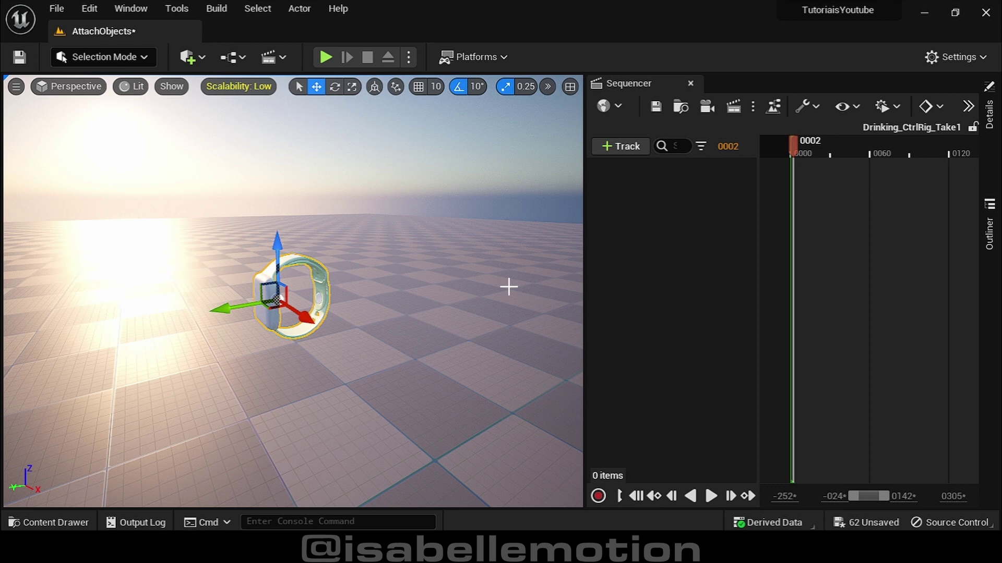
Step: Select the ten separate Apple_Watch meshes in the applewatch folder and force-delete them
{"action": "key", "text": "ctrl+space"}
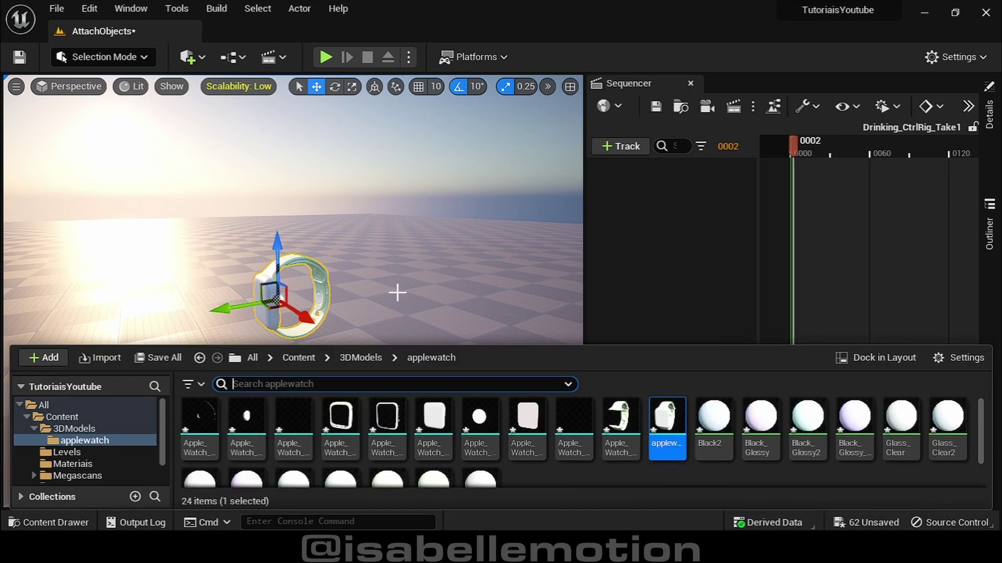
{"action": "mouse_move", "coordinate": [661, 419]}
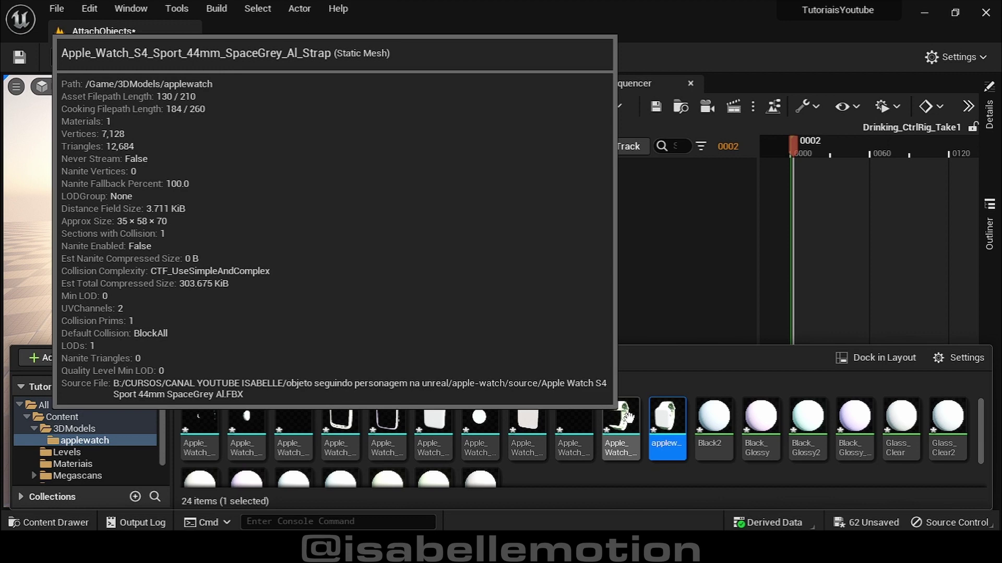
{"action": "left_click", "coordinate": [620, 417]}
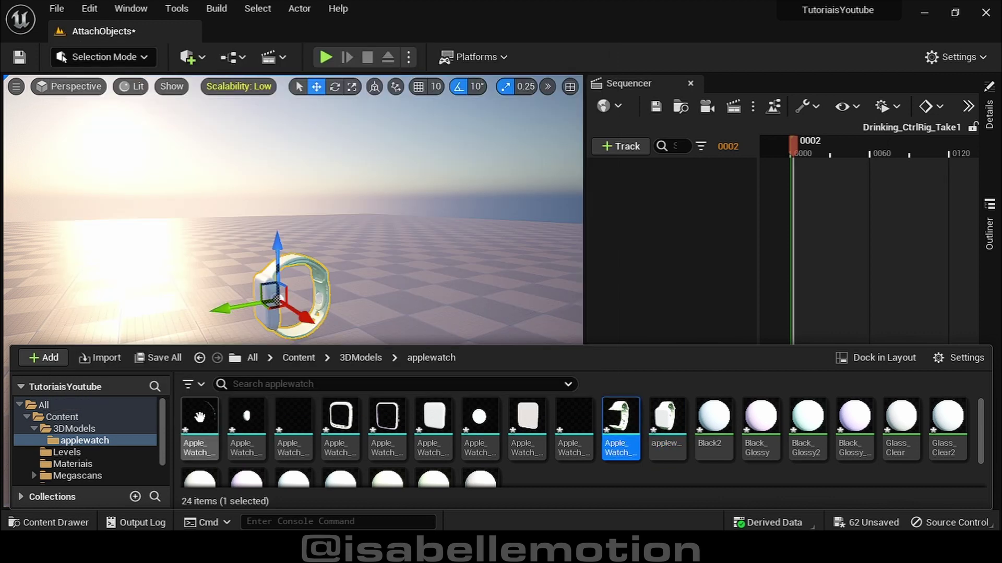
{"action": "left_click", "coordinate": [199, 417], "text": "shift"}
{"action": "key", "text": "Delete"}
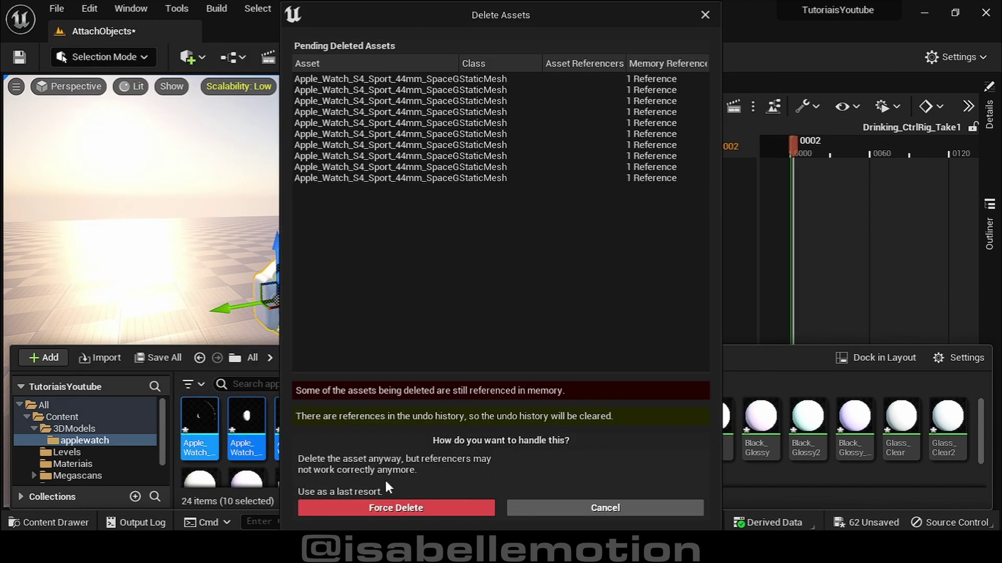
{"action": "left_click", "coordinate": [391, 509]}
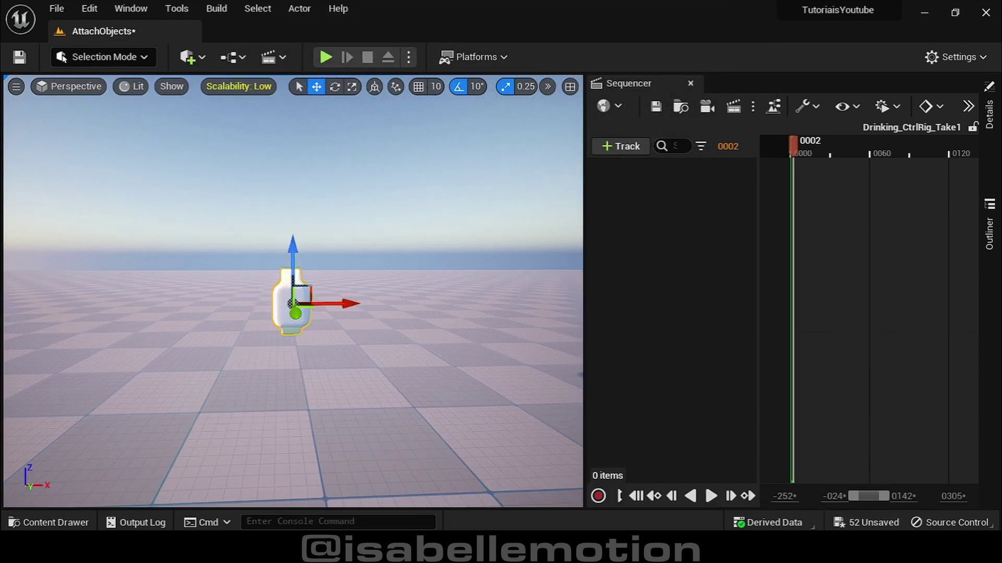
{"action": "key", "text": "ctrl+space"}
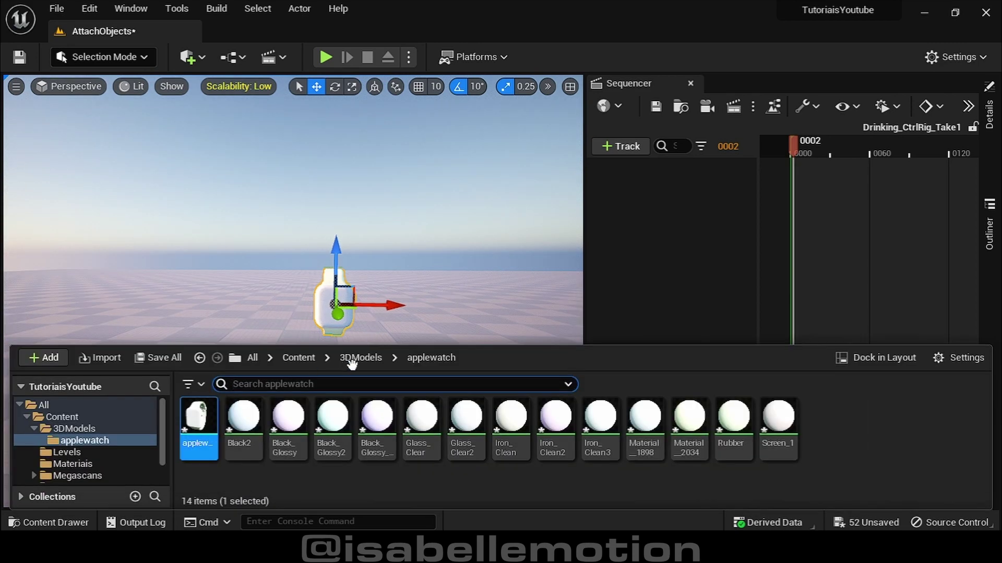
Step: Drag the Walking skeletal mesh from 3DModels into the level, then select the watch beside it
{"action": "left_click", "coordinate": [352, 360]}
{"action": "scroll", "coordinate": [952, 414], "scroll_direction": "down", "scroll_amount": 2}
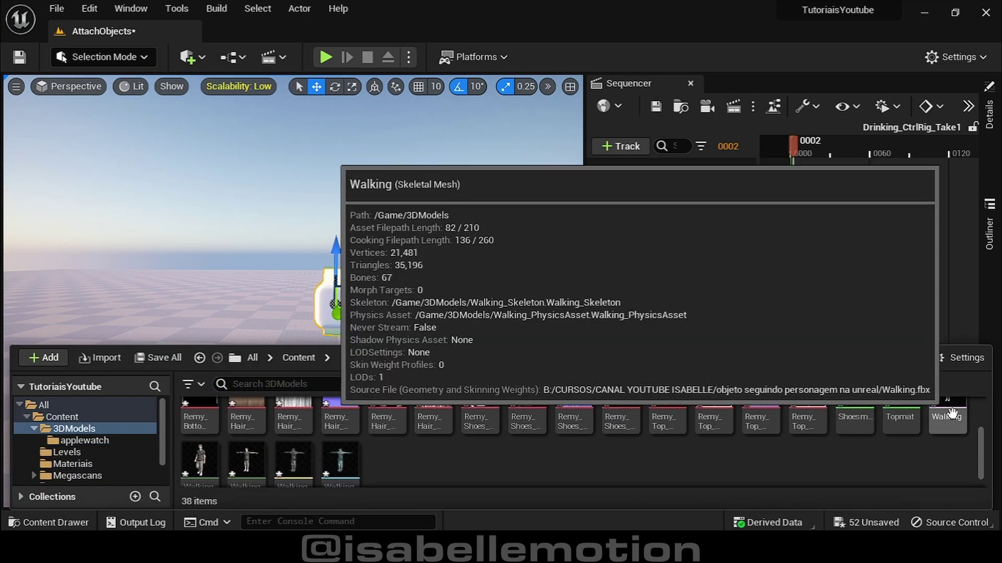
{"action": "mouse_move", "coordinate": [952, 414]}
{"action": "left_mouse_down"}
{"action": "mouse_move", "coordinate": [406, 368]}
{"action": "mouse_move", "coordinate": [411, 379]}
{"action": "left_mouse_up"}
{"action": "key", "text": "f"}
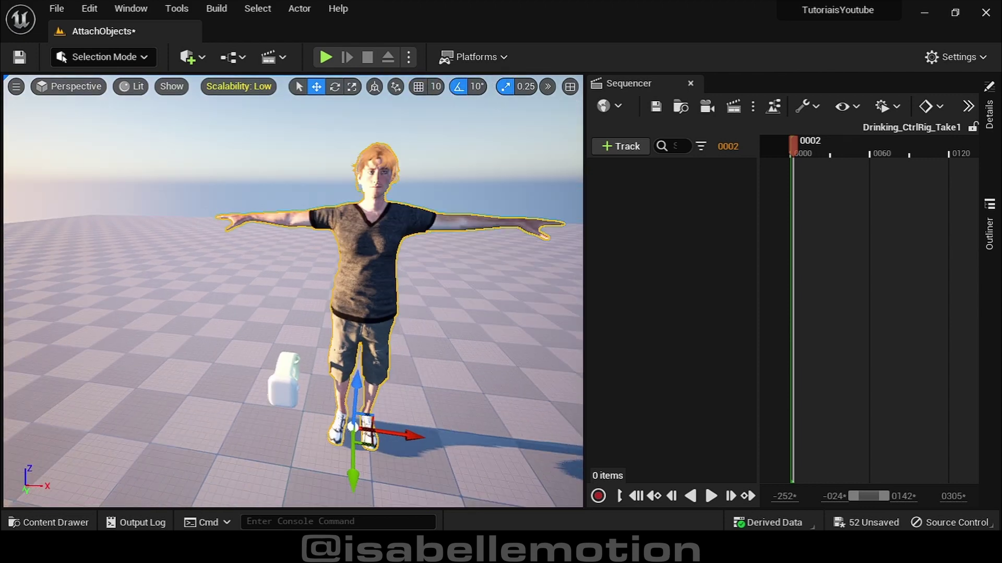
{"action": "left_click", "coordinate": [286, 371]}
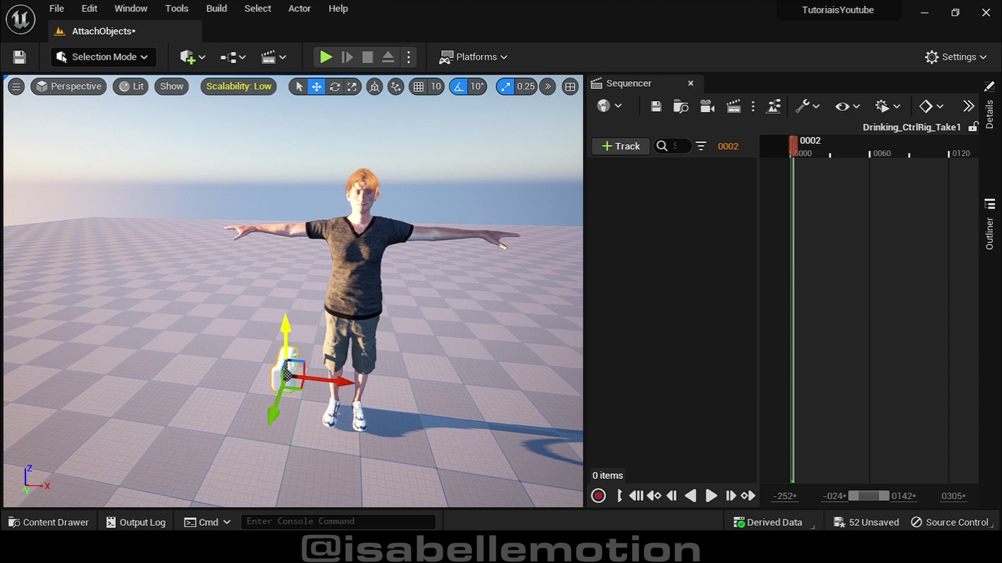
Step: Raise the watch along Z to the height of the character's outstretched arm
{"action": "left_click_drag", "start_coordinate": [285, 329], "coordinate": [303, 175]}
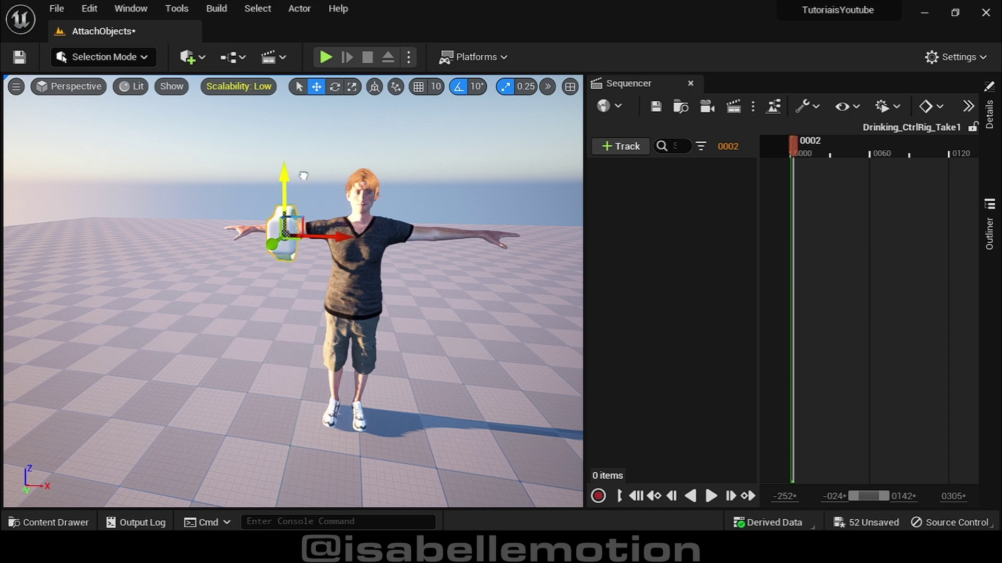
{"action": "right_click_drag", "start_coordinate": [303, 176], "coordinate": [303, 209]}
{"action": "right_click_drag", "start_coordinate": [208, 208], "coordinate": [215, 237]}
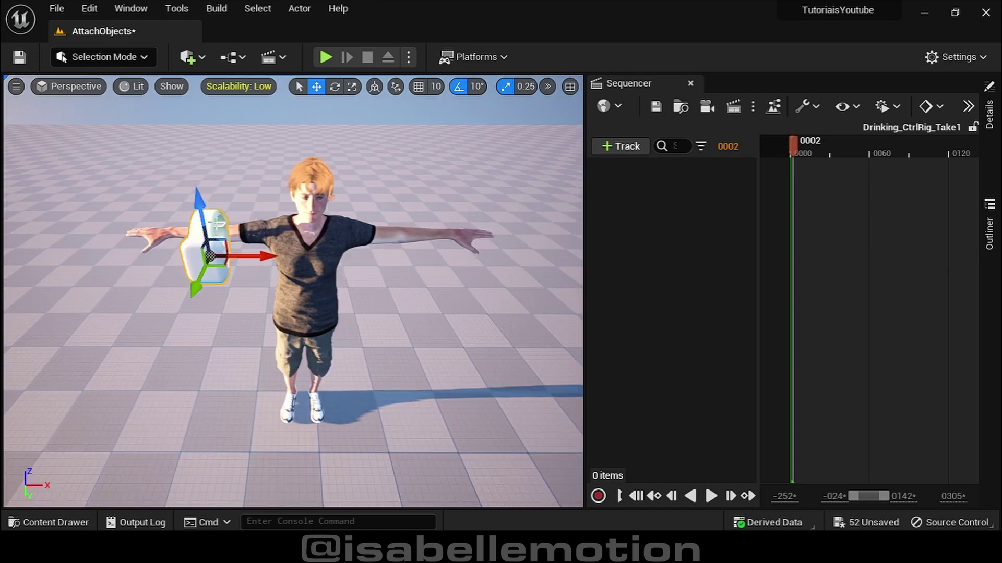
Step: Rotate the watch -90 degrees so its band rings the arm, then inspect it
{"action": "key", "text": "e"}
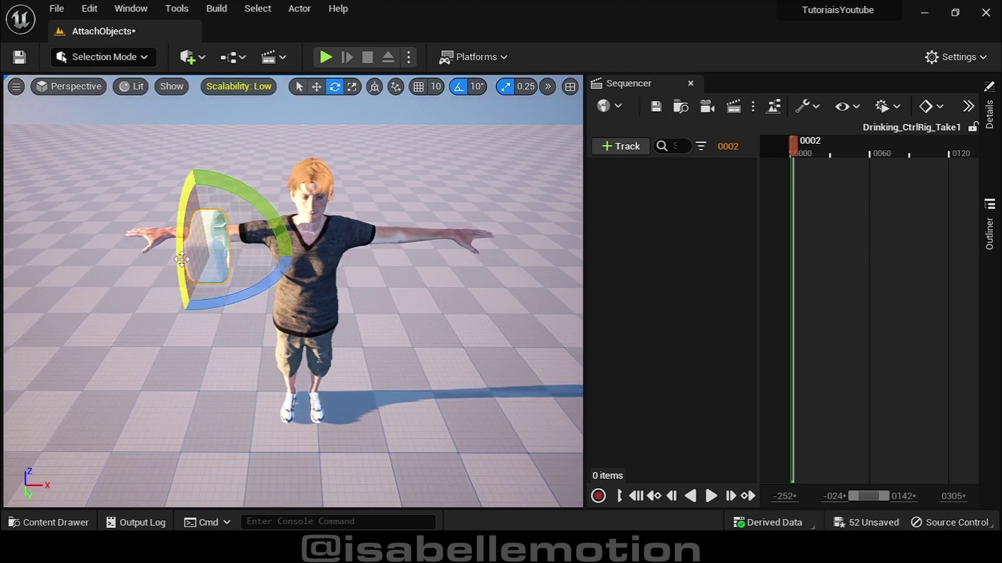
{"action": "left_click_drag", "start_coordinate": [179, 251], "coordinate": [192, 171]}
{"action": "mouse_move", "coordinate": [182, 321]}
{"action": "left_mouse_down"}
{"action": "mouse_move", "coordinate": [212, 344]}
{"action": "mouse_move", "coordinate": [323, 334]}
{"action": "left_mouse_up"}
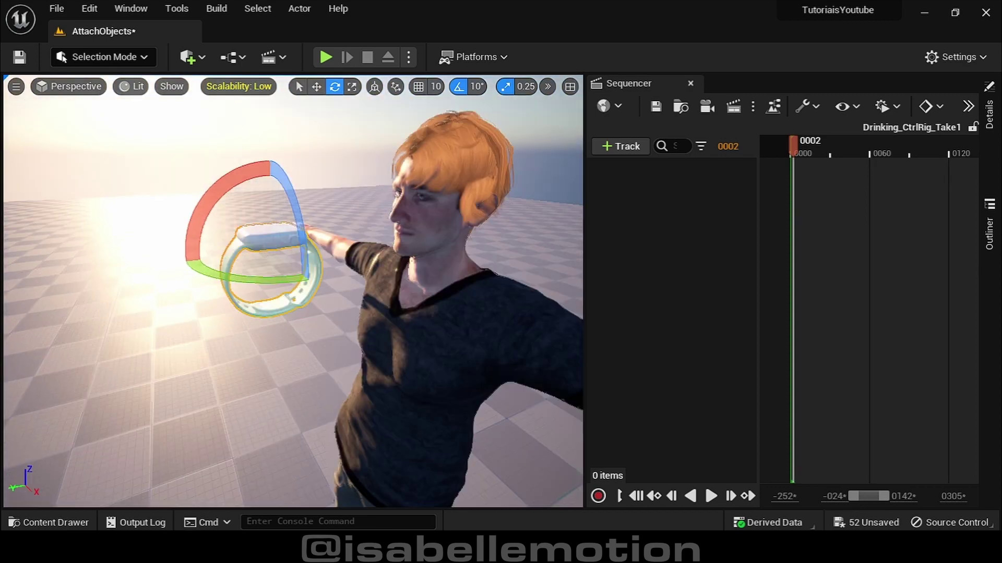
{"action": "mouse_move", "coordinate": [246, 344]}
{"action": "left_mouse_down", "text": "alt"}
{"action": "mouse_move", "coordinate": [407, 246]}
{"action": "mouse_move", "coordinate": [365, 272]}
{"action": "mouse_move", "coordinate": [112, 281]}
{"action": "mouse_move", "coordinate": [467, 266]}
{"action": "left_mouse_up", "text": "alt"}
{"action": "key", "text": "w"}
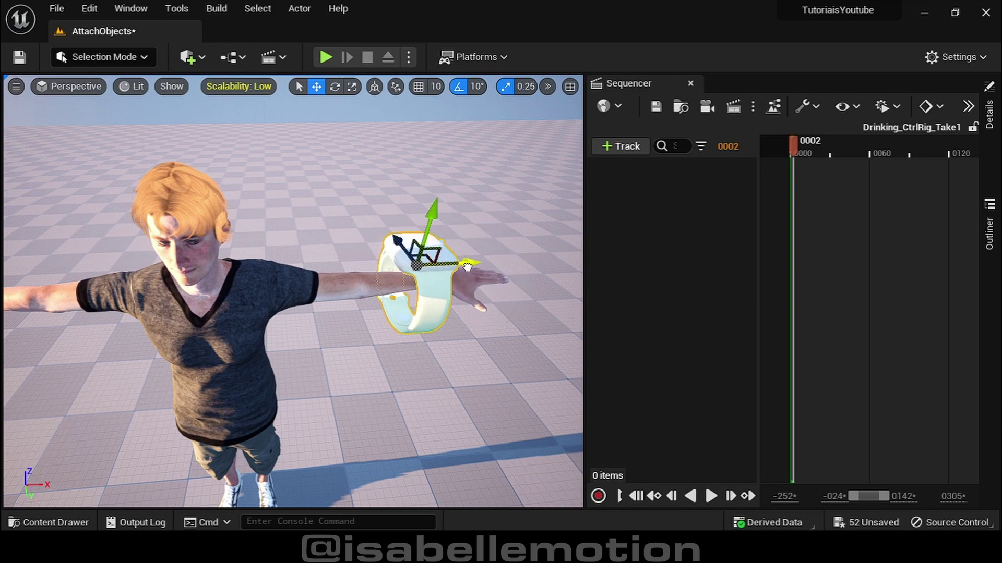
{"action": "mouse_move", "coordinate": [467, 266]}
{"action": "left_mouse_down", "text": "alt"}
{"action": "mouse_move", "coordinate": [416, 283]}
{"action": "mouse_move", "coordinate": [198, 286]}
{"action": "mouse_move", "coordinate": [377, 288]}
{"action": "mouse_move", "coordinate": [277, 255]}
{"action": "mouse_move", "coordinate": [267, 191]}
{"action": "left_mouse_up", "text": "alt"}
{"action": "scroll", "coordinate": [376, 288], "scroll_direction": "up", "scroll_amount": 5}
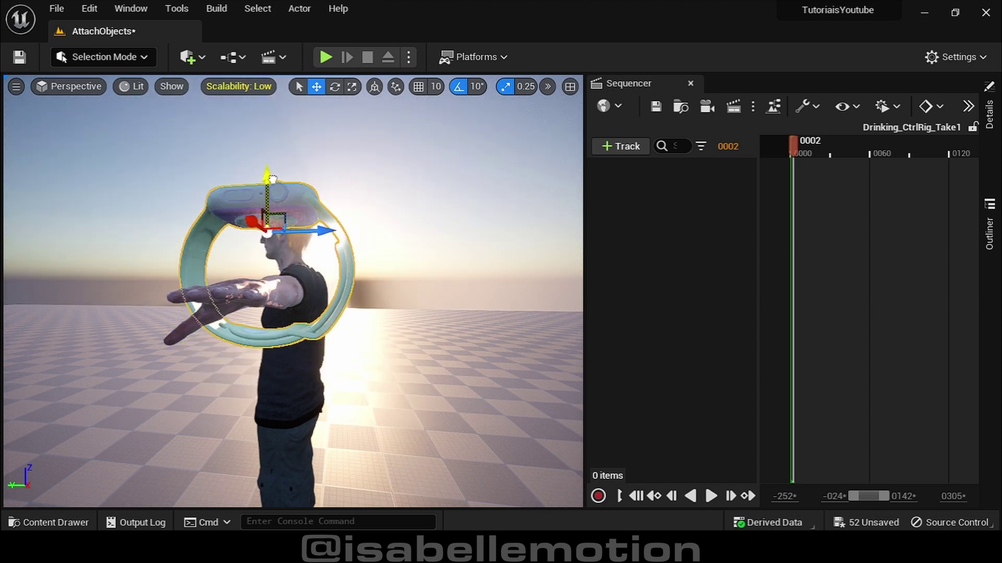
Step: Shrink the watch to about 0.56 scale in the Details panel
{"action": "left_click", "coordinate": [992, 162]}
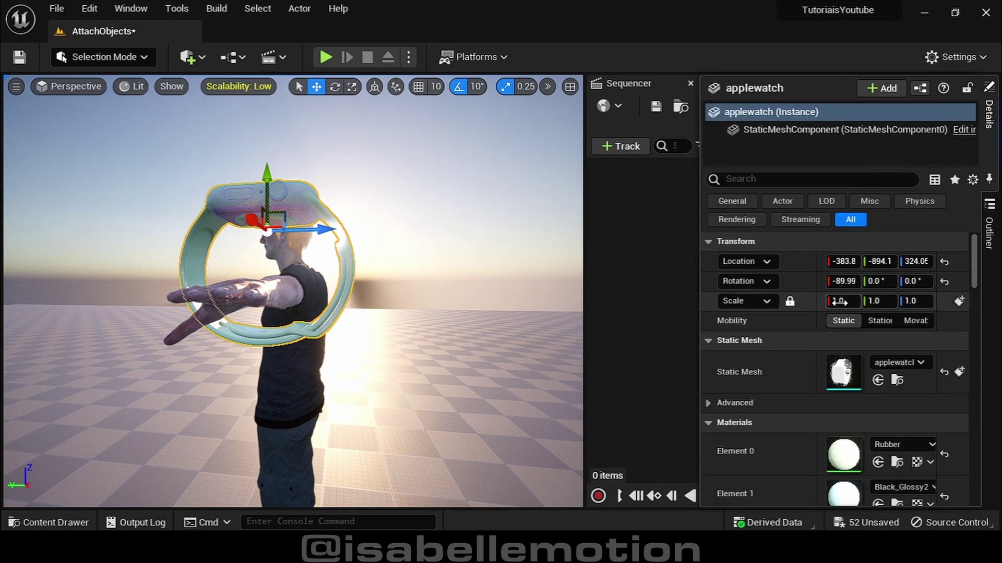
{"action": "left_click_drag", "start_coordinate": [828, 302], "coordinate": [756, 302]}
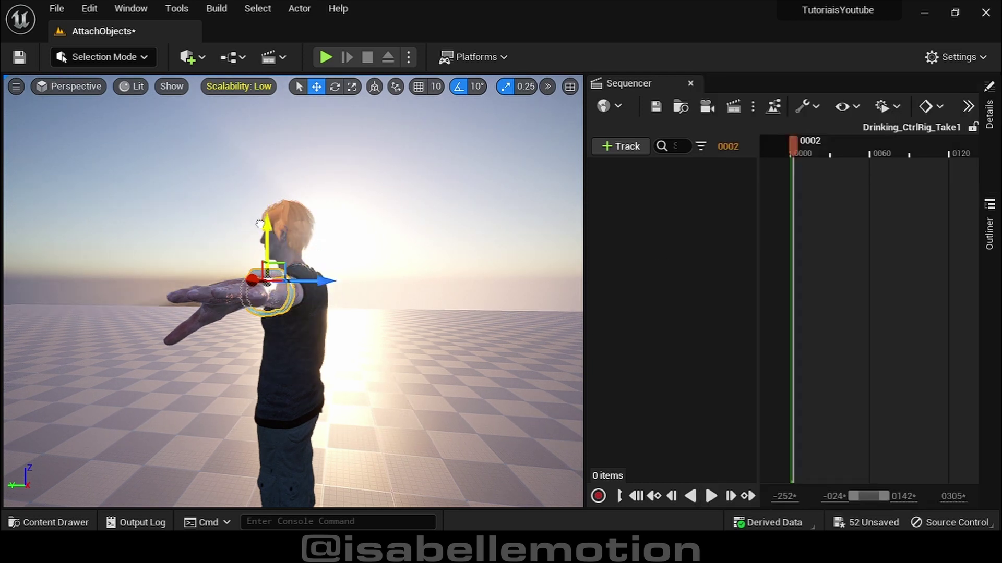
{"action": "mouse_move", "coordinate": [292, 292]}
{"action": "right_mouse_down"}
{"action": "mouse_move", "coordinate": [313, 313]}
{"action": "mouse_move", "coordinate": [237, 196]}
{"action": "right_mouse_up"}
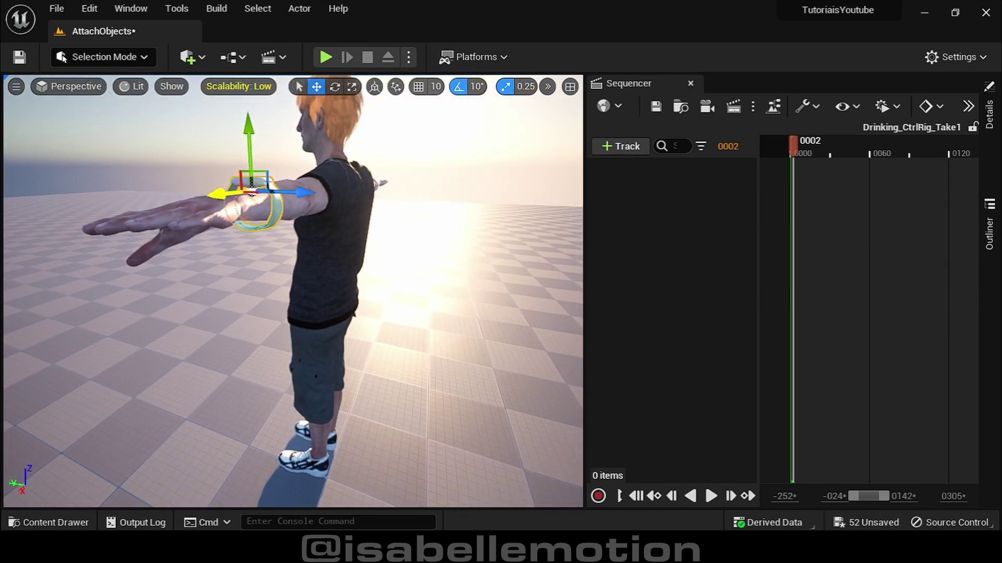
{"action": "mouse_move", "coordinate": [201, 193]}
{"action": "right_mouse_down"}
{"action": "mouse_move", "coordinate": [212, 292]}
{"action": "mouse_move", "coordinate": [245, 231]}
{"action": "right_mouse_up"}
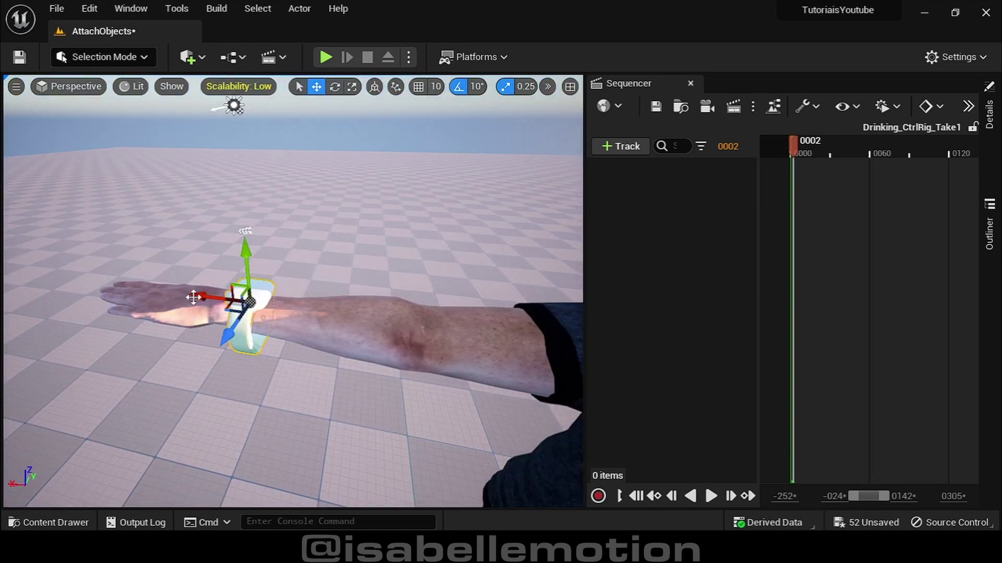
Step: Slide the watch along X onto the character's wrist and check the fit from behind
{"action": "left_click_drag", "start_coordinate": [191, 292], "coordinate": [179, 291]}
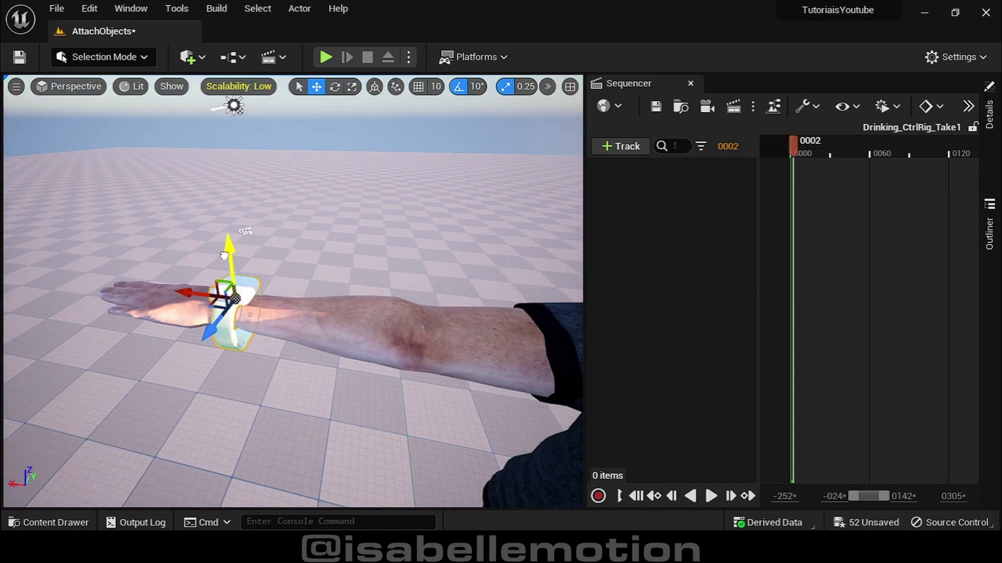
{"action": "left_click", "coordinate": [988, 113]}
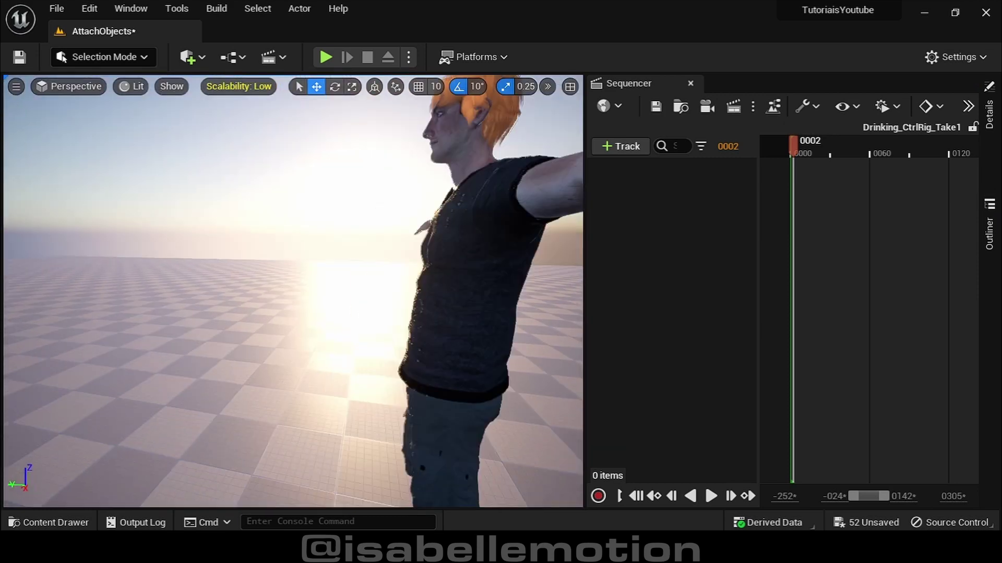
{"action": "mouse_move", "coordinate": [292, 293]}
{"action": "left_mouse_down", "text": "alt"}
{"action": "mouse_move", "coordinate": [334, 308]}
{"action": "mouse_move", "coordinate": [463, 304]}
{"action": "mouse_move", "coordinate": [455, 319]}
{"action": "left_mouse_up", "text": "alt"}
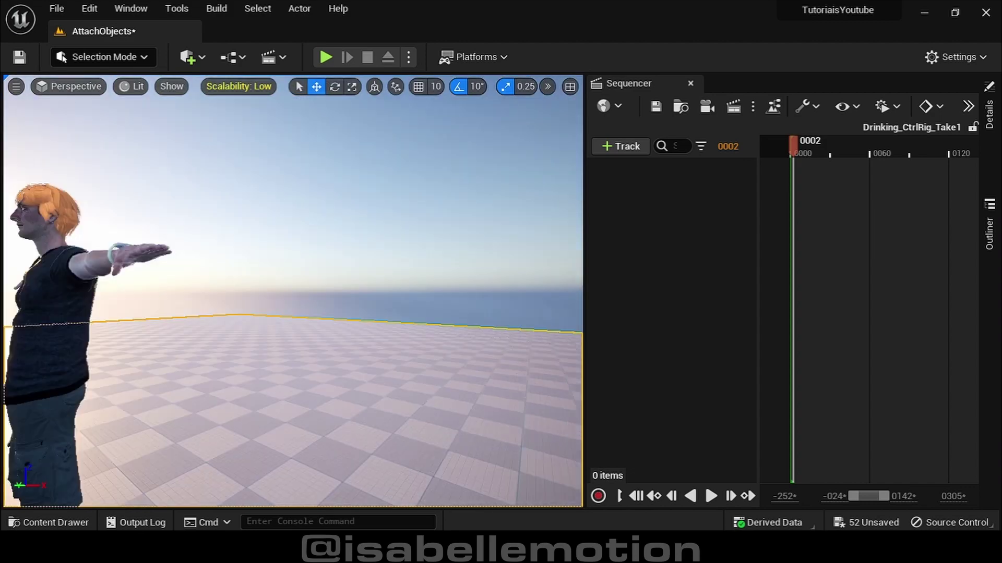
{"action": "left_click_drag", "start_coordinate": [292, 292], "coordinate": [365, 292], "text": "alt"}
{"action": "left_click_drag", "start_coordinate": [292, 292], "coordinate": [219, 282], "text": "alt"}
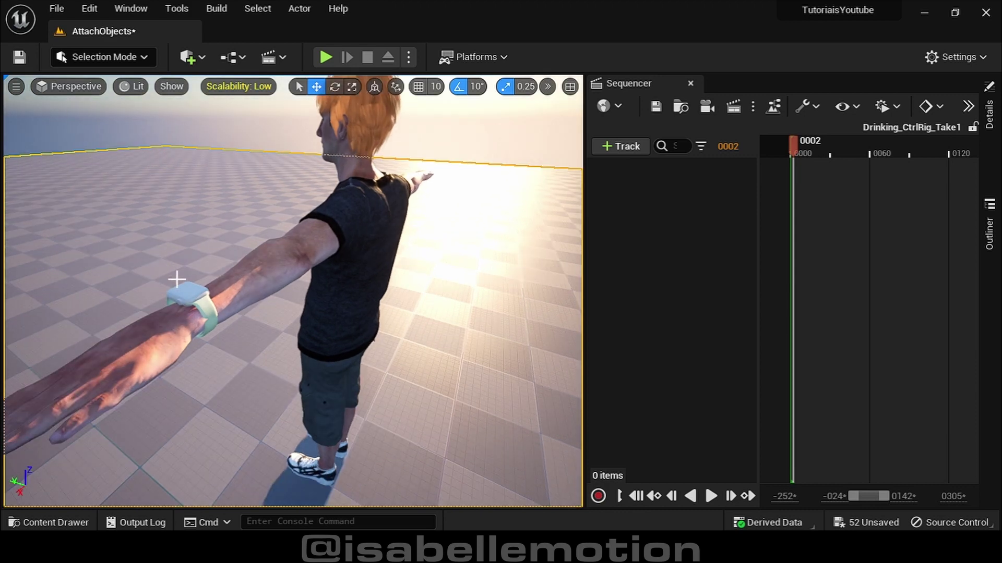
{"action": "left_click", "coordinate": [193, 299]}
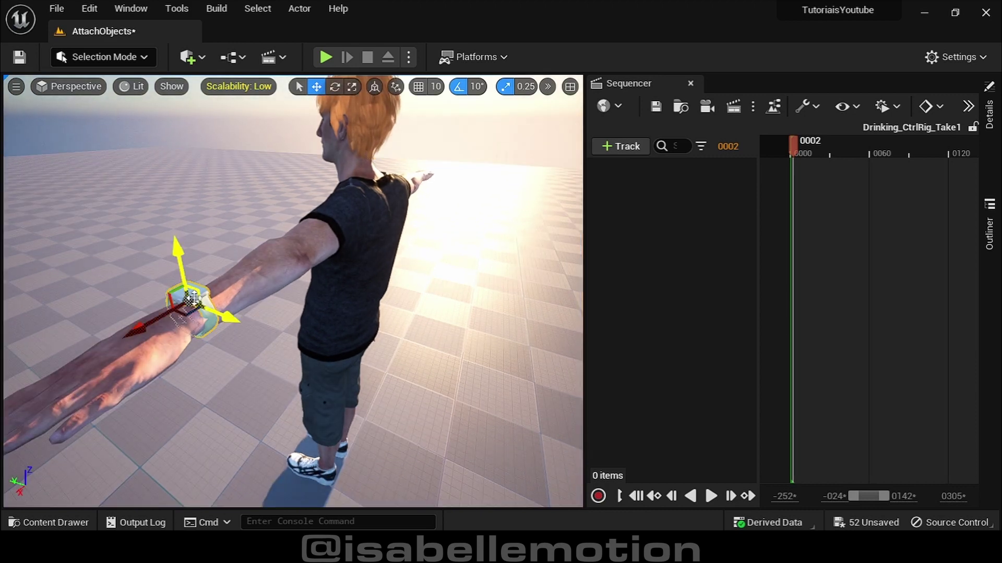
{"action": "key", "text": "ctrl+z"}
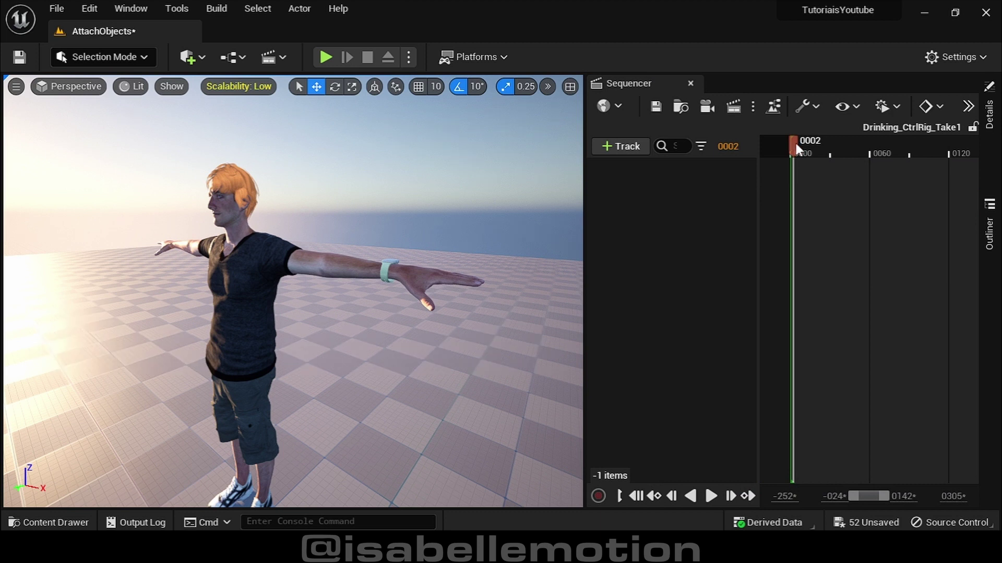
Step: Select the watch on the wrist and show its Details: scale 0.23, mobility Movable
{"action": "left_click_drag", "start_coordinate": [794, 140], "coordinate": [797, 151]}
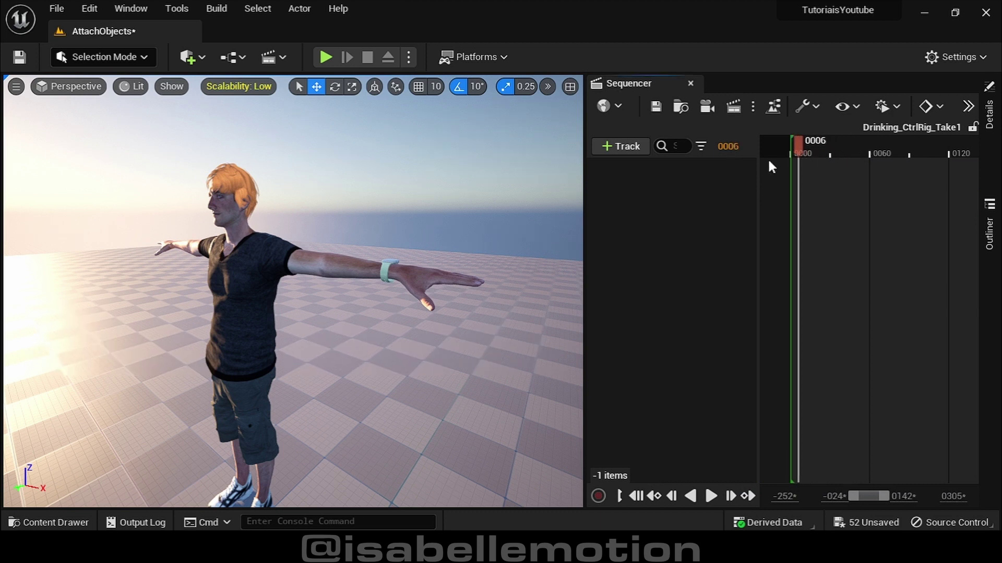
{"action": "left_click", "coordinate": [395, 279]}
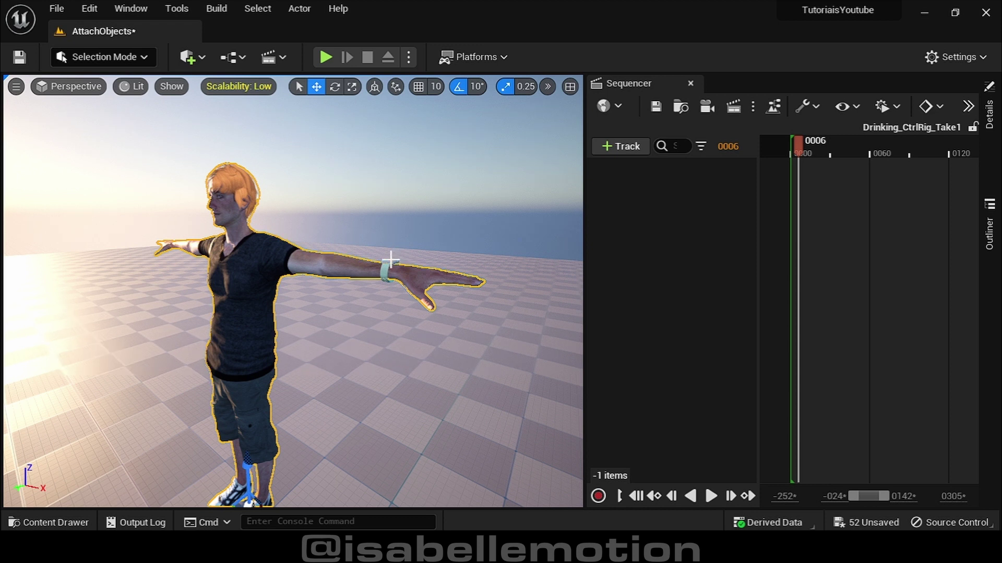
{"action": "left_click", "coordinate": [388, 266]}
{"action": "left_click", "coordinate": [306, 260]}
{"action": "left_click", "coordinate": [386, 268]}
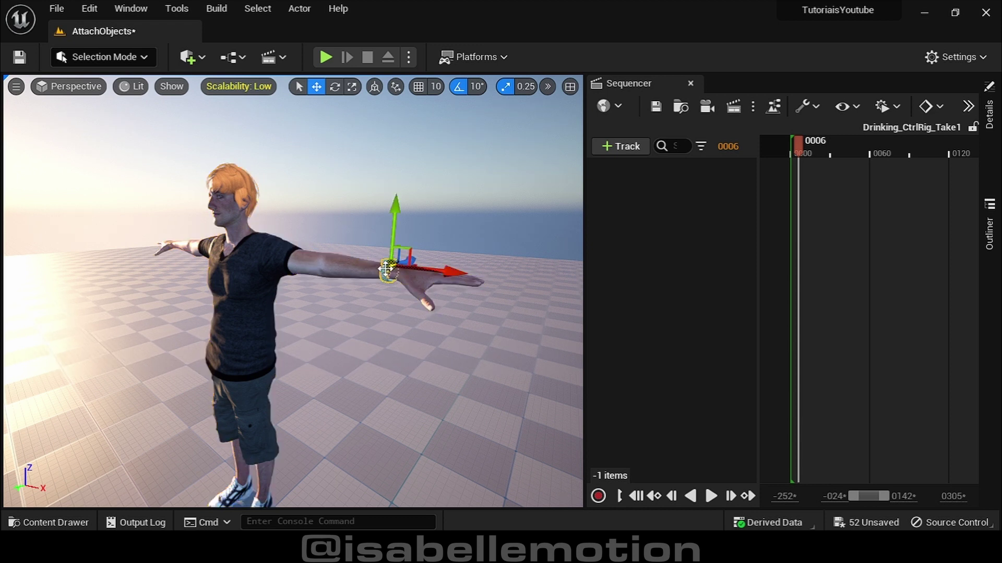
{"action": "left_click", "coordinate": [992, 147]}
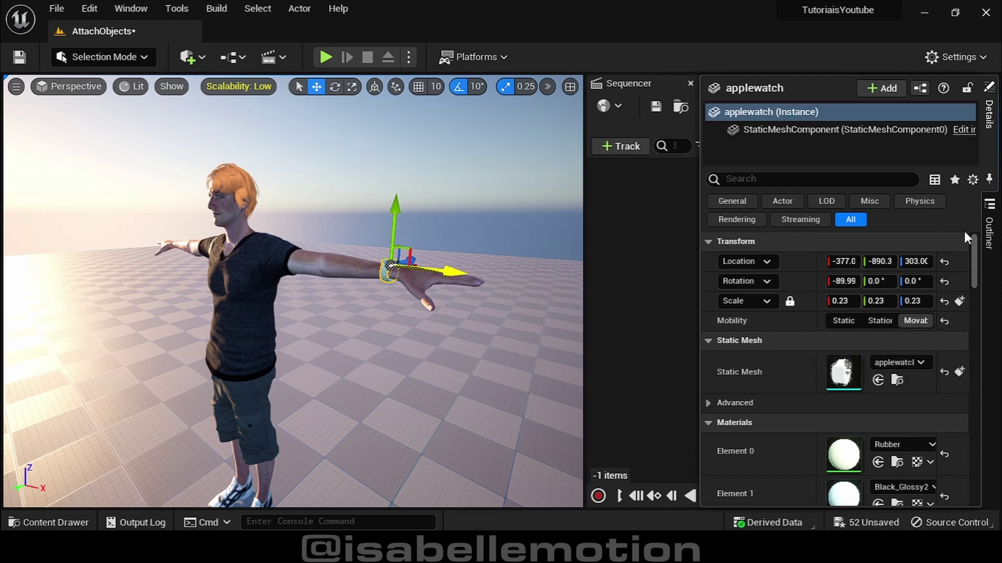
Step: Parent the applewatch under the Walking character, snapping it to the LeftForeArm bone
{"action": "left_click", "coordinate": [989, 227]}
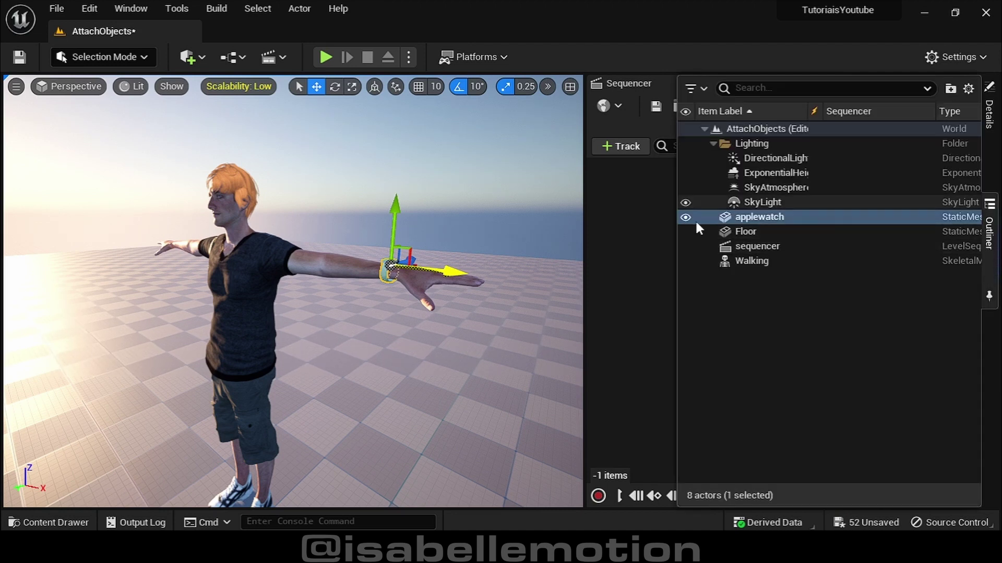
{"action": "left_click_drag", "start_coordinate": [757, 217], "coordinate": [752, 261]}
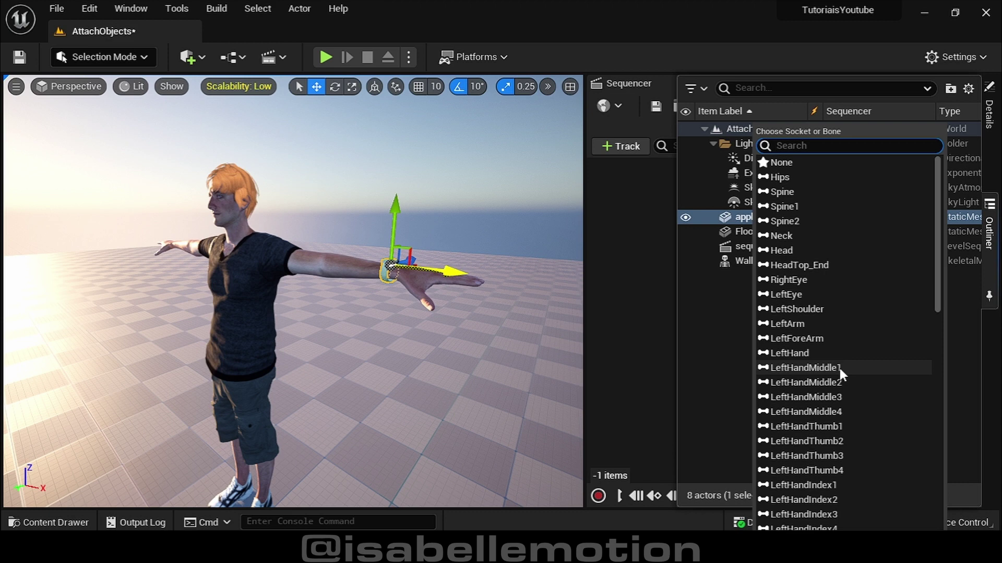
{"action": "left_click", "coordinate": [794, 339]}
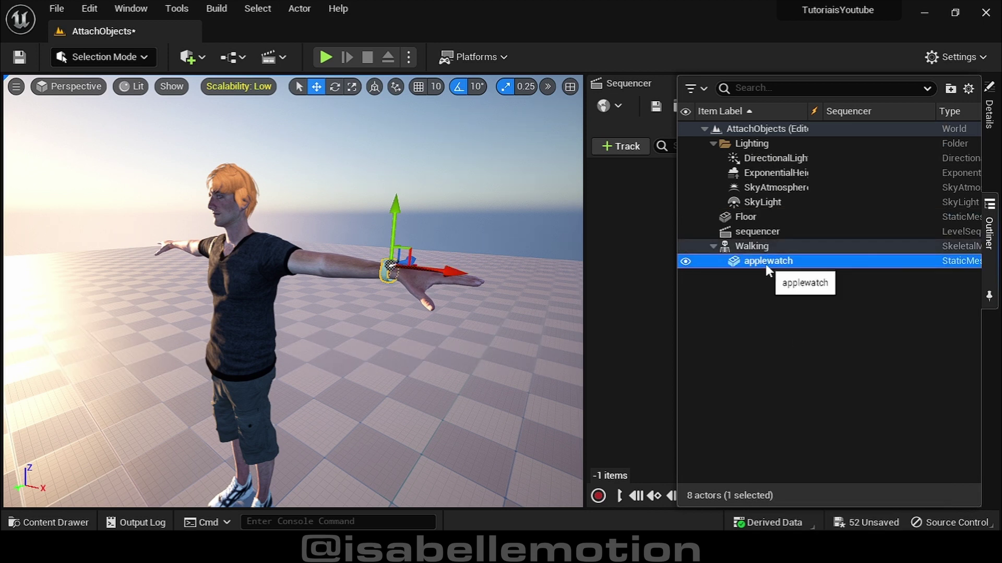
{"action": "left_click", "coordinate": [619, 262]}
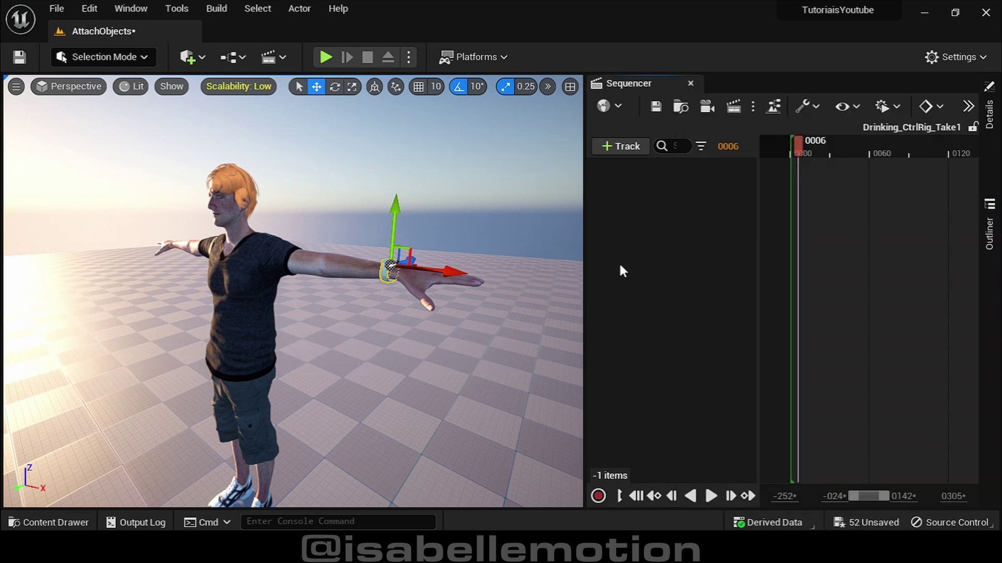
Step: Add the Walking actor to Sequencer and assign Walking_Anim_mixamo_com to its animation track
{"action": "left_click", "coordinate": [417, 264]}
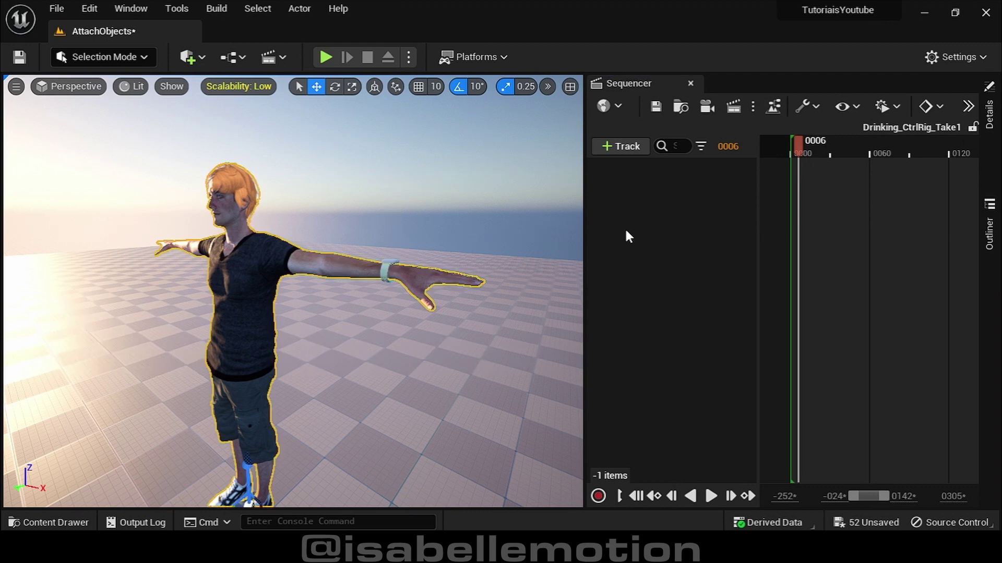
{"action": "left_click", "coordinate": [989, 232]}
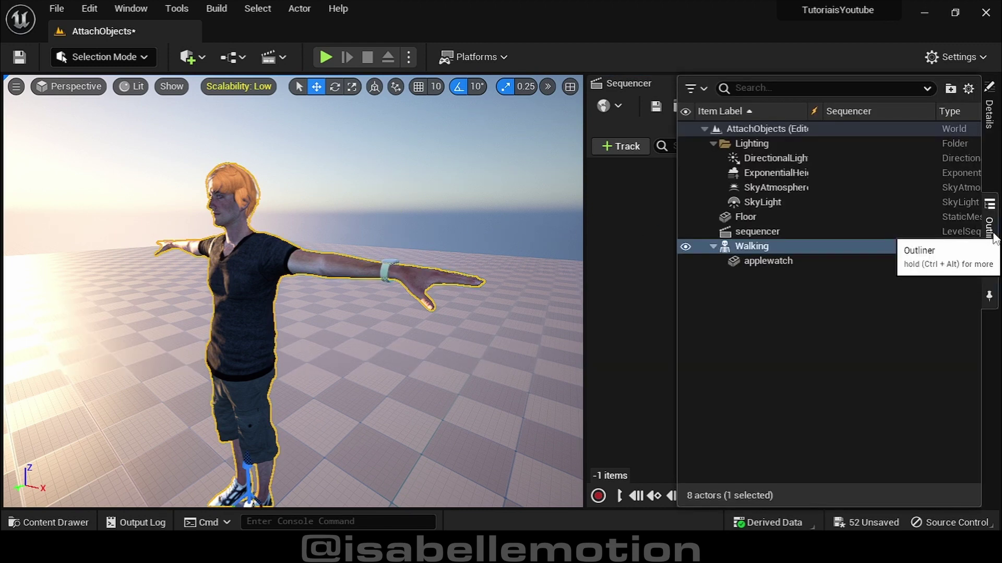
{"action": "left_click_drag", "start_coordinate": [755, 246], "coordinate": [646, 231]}
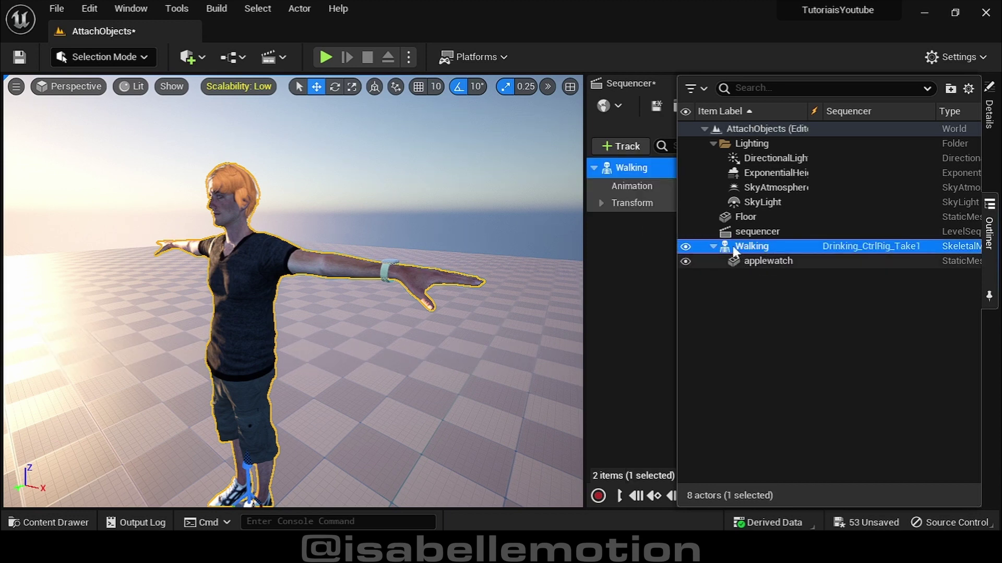
{"action": "left_click", "coordinate": [634, 239]}
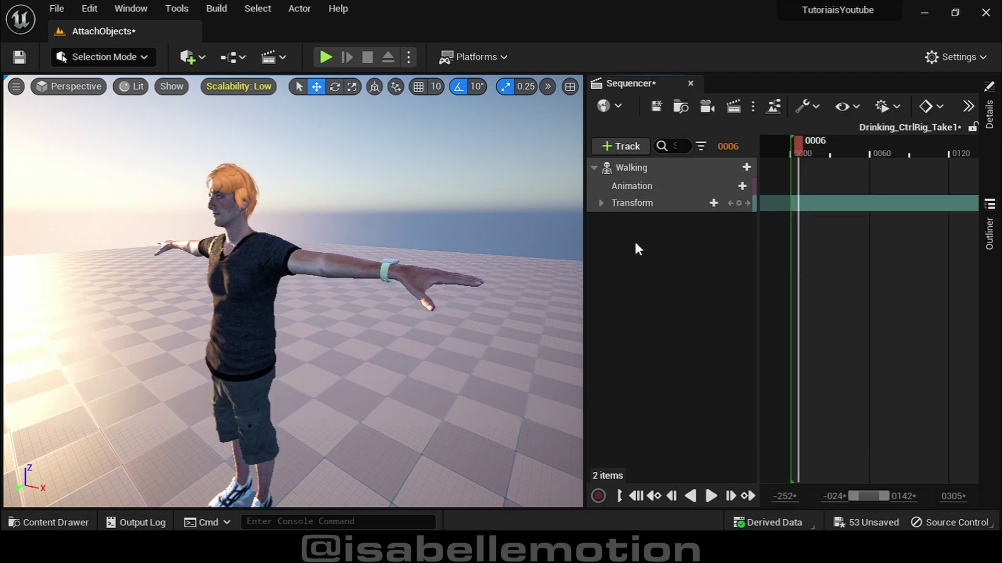
{"action": "left_click", "coordinate": [723, 186]}
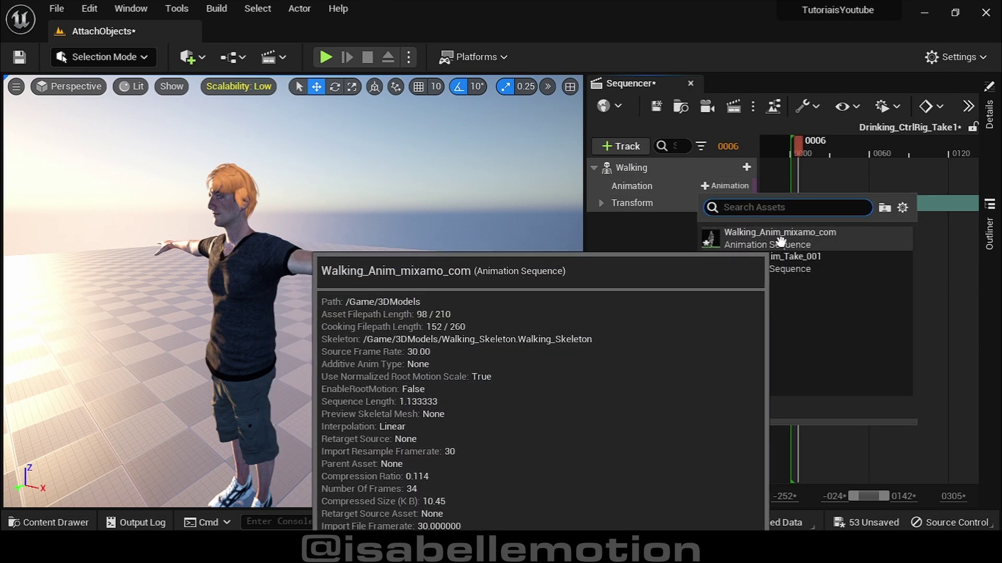
{"action": "left_click", "coordinate": [780, 242]}
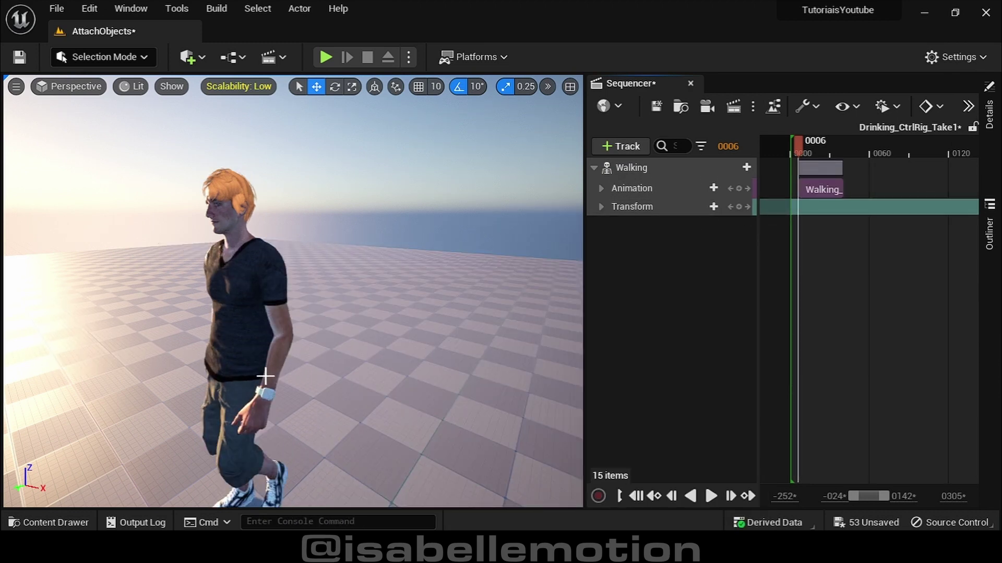
Step: Stretch the Walking_Anim_mixamo_com section's right edge out to the sequence end marker
{"action": "scroll", "coordinate": [253, 369], "scroll_direction": "down", "scroll_amount": 3}
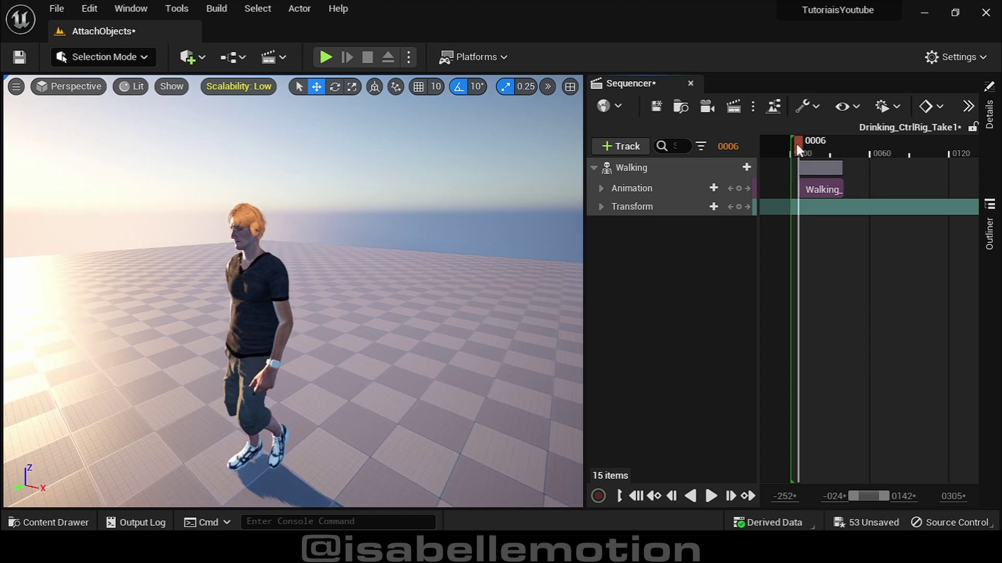
{"action": "mouse_move", "coordinate": [805, 142]}
{"action": "left_mouse_down"}
{"action": "mouse_move", "coordinate": [816, 144]}
{"action": "mouse_move", "coordinate": [791, 146]}
{"action": "mouse_move", "coordinate": [816, 169]}
{"action": "mouse_move", "coordinate": [795, 174]}
{"action": "left_mouse_up"}
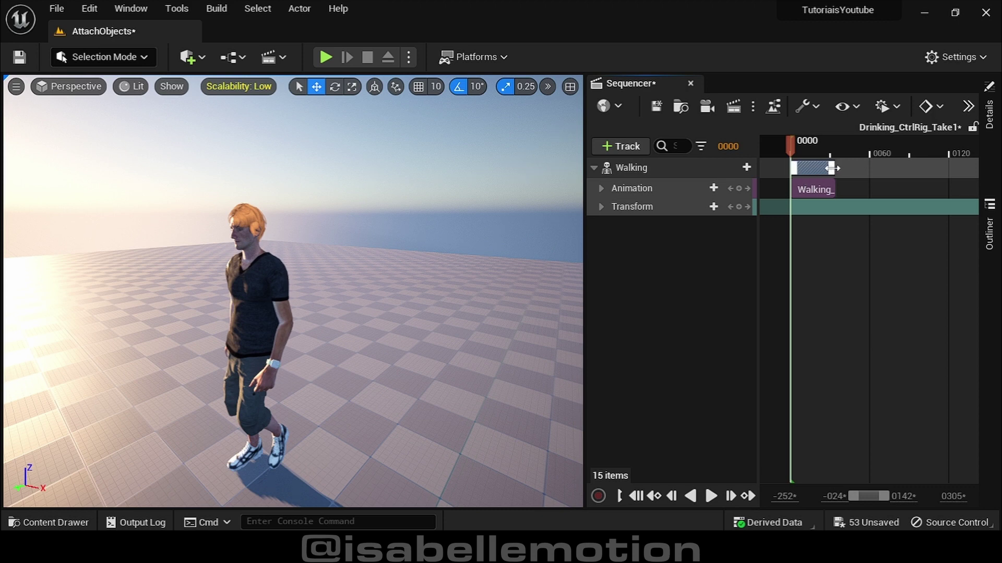
{"action": "scroll", "coordinate": [873, 239], "scroll_direction": "down", "scroll_amount": 2, "text": "ctrl"}
{"action": "scroll", "coordinate": [866, 242], "scroll_direction": "down", "scroll_amount": 2, "text": "ctrl"}
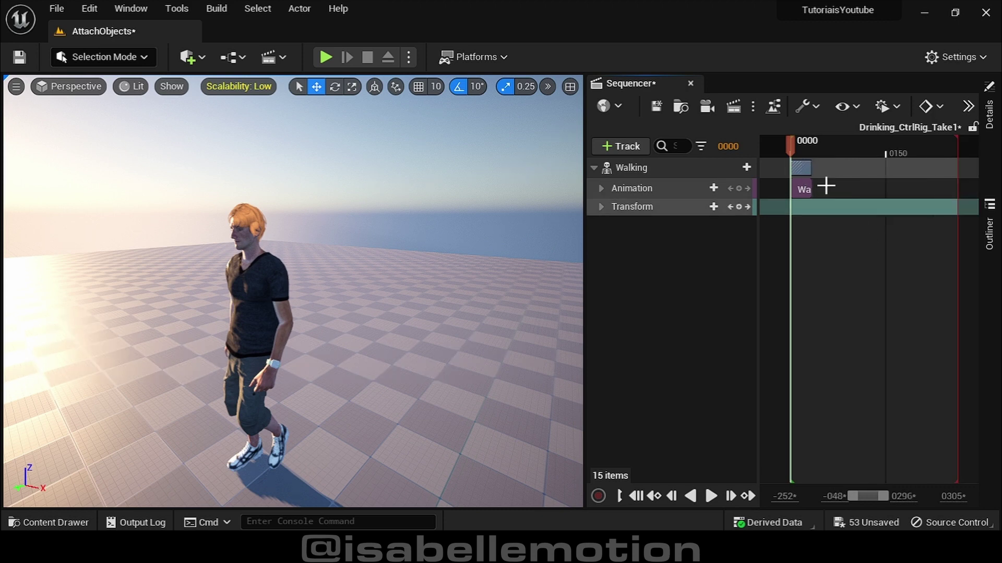
{"action": "scroll", "coordinate": [826, 186], "scroll_direction": "down", "scroll_amount": 1, "text": "ctrl"}
{"action": "left_click_drag", "start_coordinate": [819, 167], "coordinate": [929, 162]}
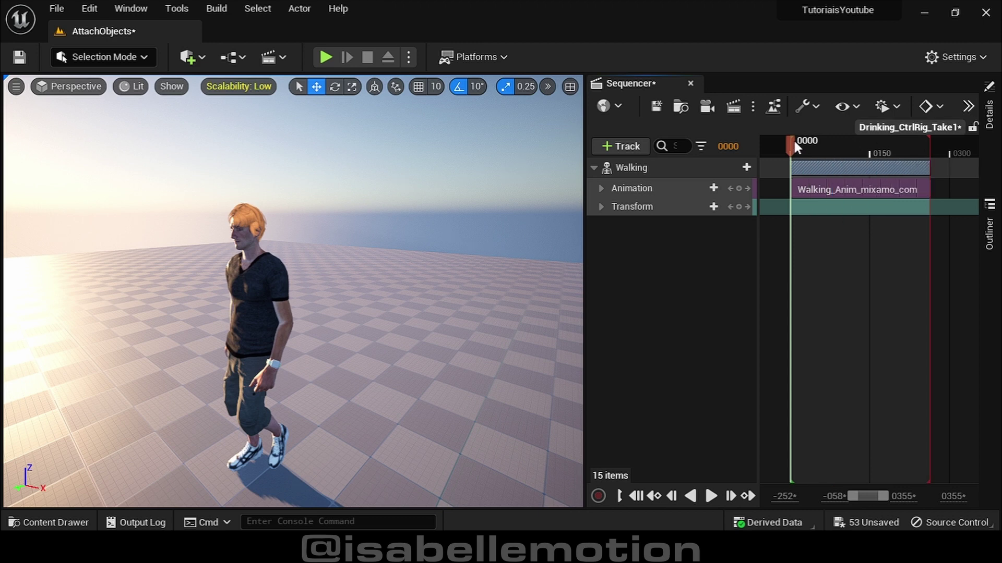
Step: Play back the sequence to frame 0230, orbiting to watch the watch stay on the wrist
{"action": "key", "text": "space"}
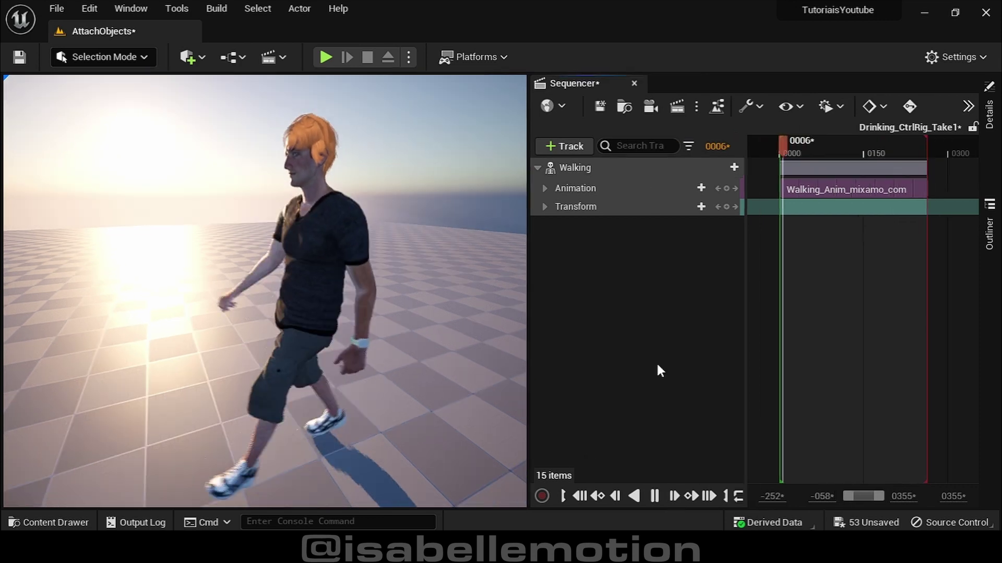
{"action": "left_click_drag", "start_coordinate": [752, 454], "coordinate": [659, 370]}
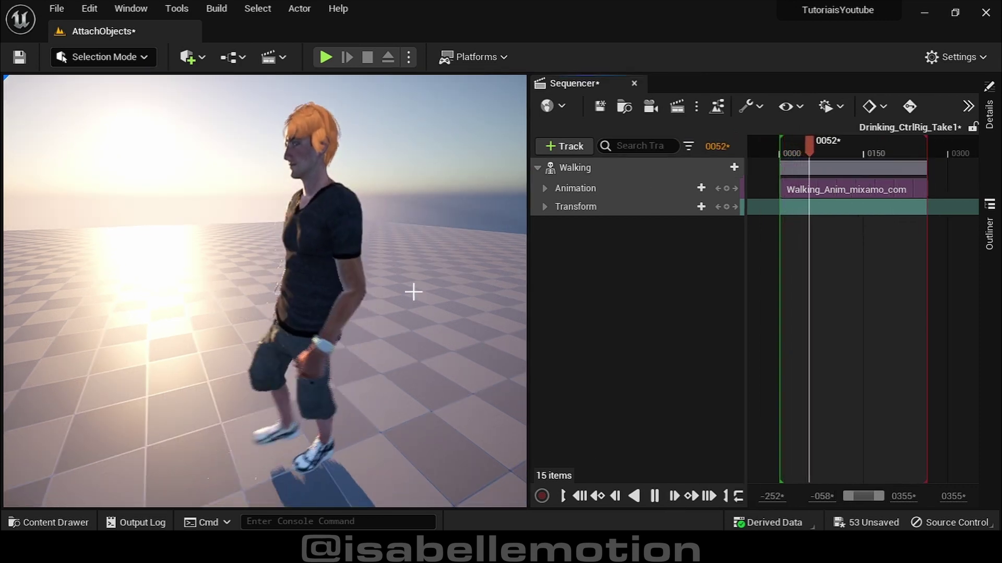
{"action": "mouse_move", "coordinate": [400, 326]}
{"action": "left_mouse_down", "text": "alt"}
{"action": "mouse_move", "coordinate": [449, 329]}
{"action": "mouse_move", "coordinate": [396, 329]}
{"action": "mouse_move", "coordinate": [308, 238]}
{"action": "left_mouse_up", "text": "alt"}
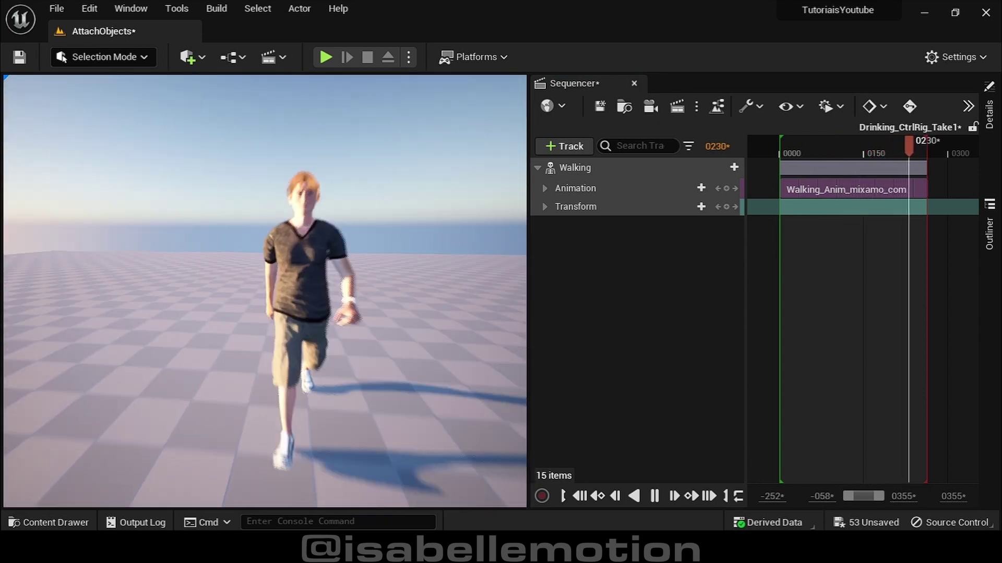